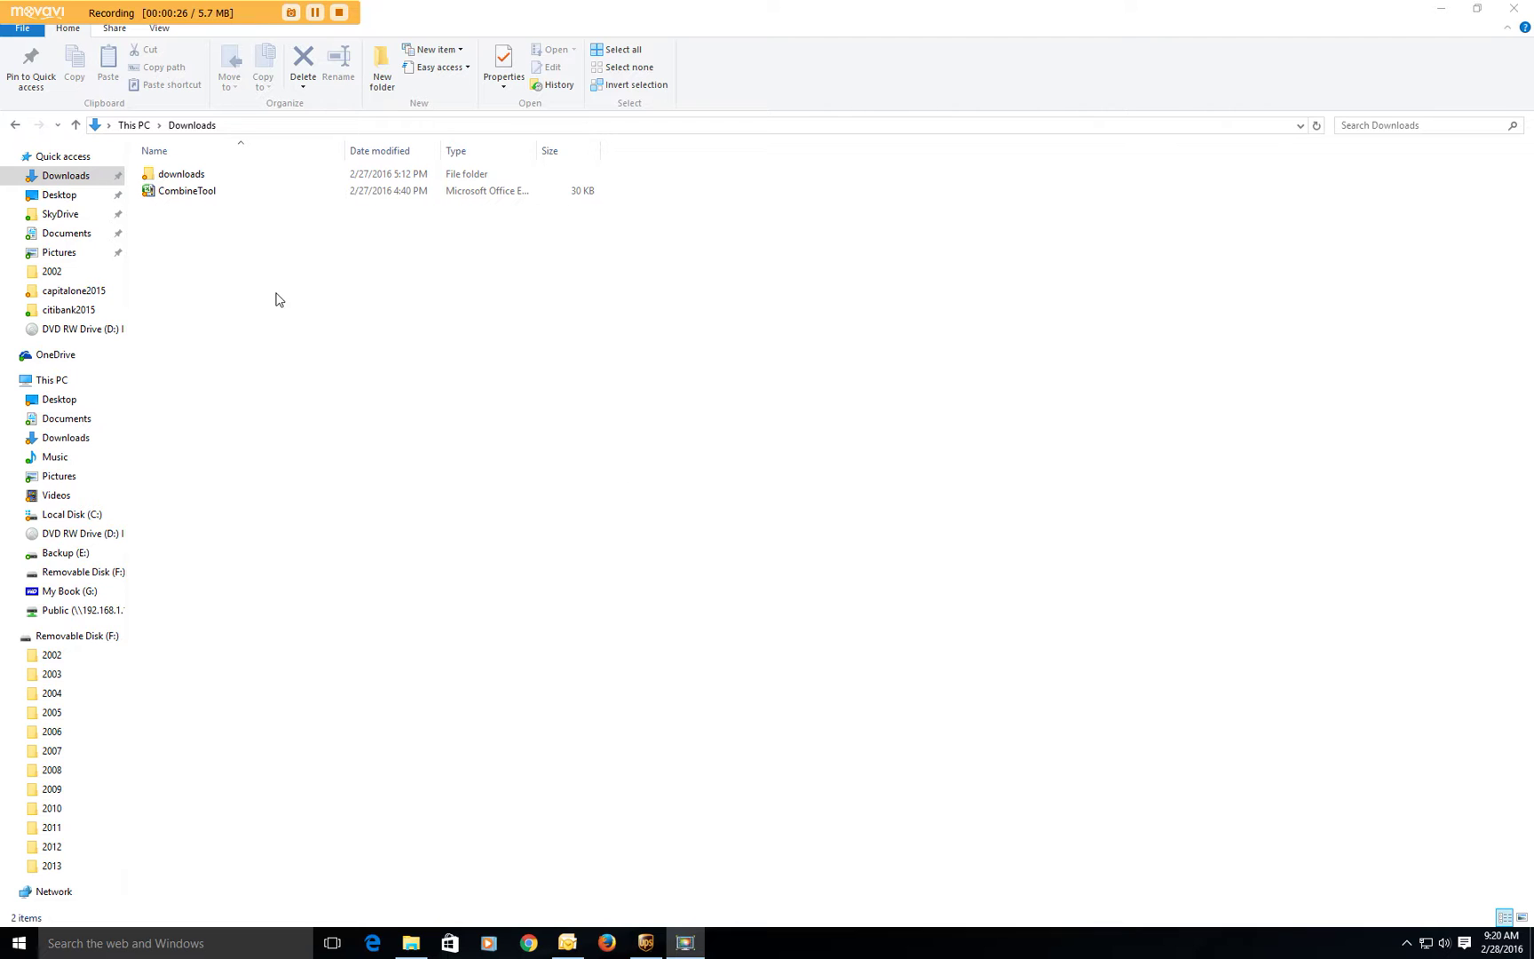
Open the CombineTool workbook from the Downloads folder in Excel
{"action": "double_click", "coordinate": [194, 192]}
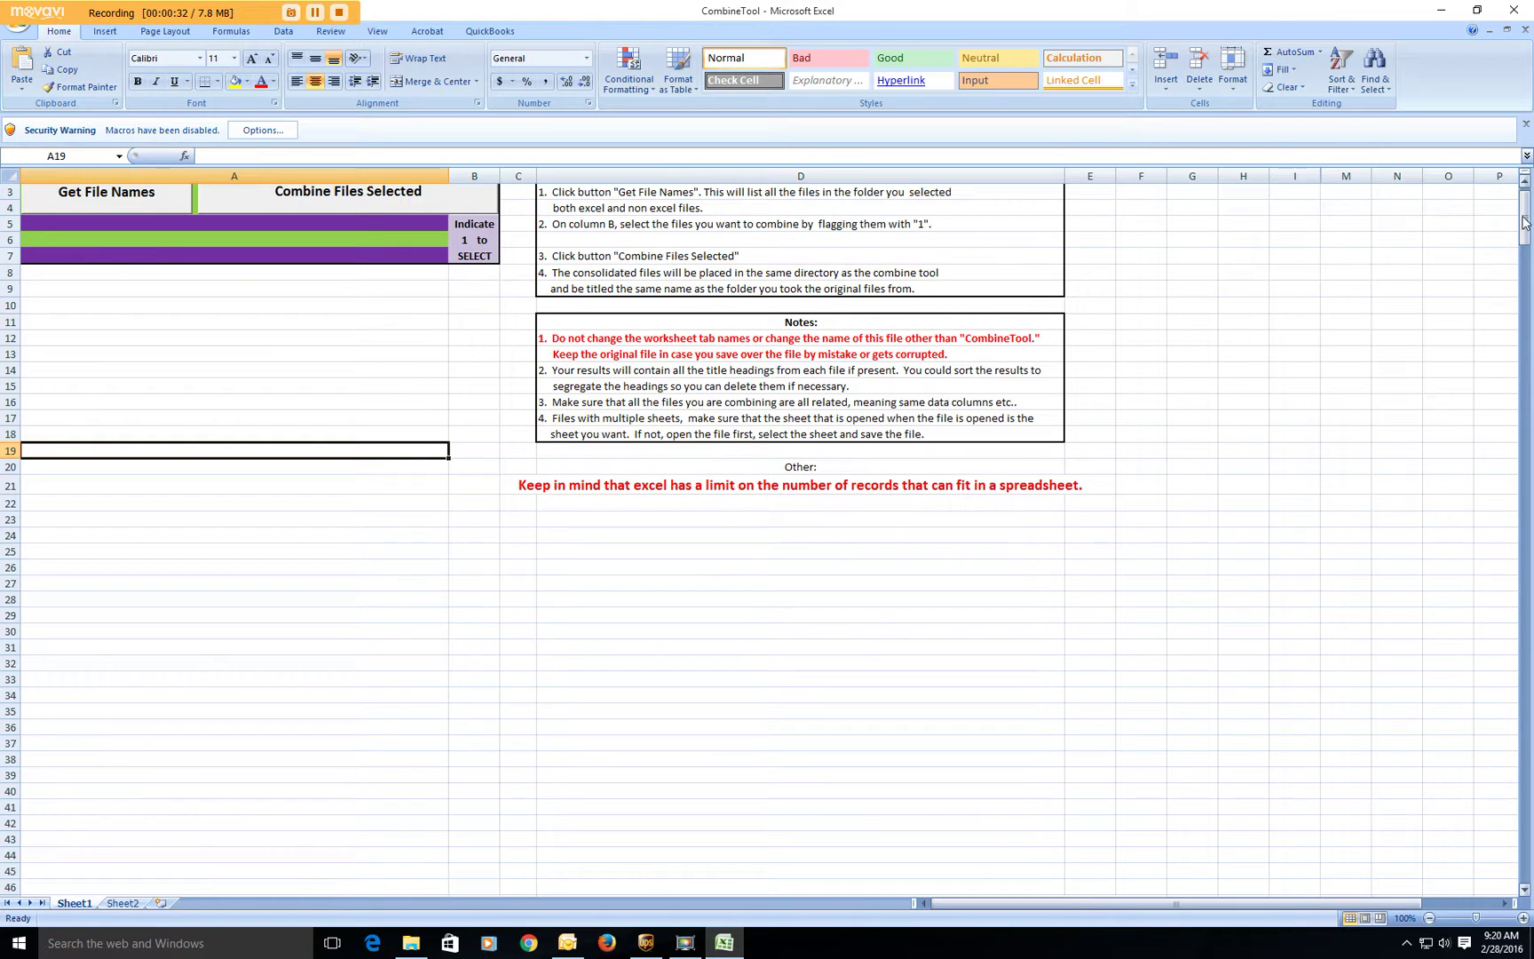
Clear the disabled-macro error and choose Enable this content for CombineTool's macros
{"action": "left_click", "coordinate": [1524, 180]}
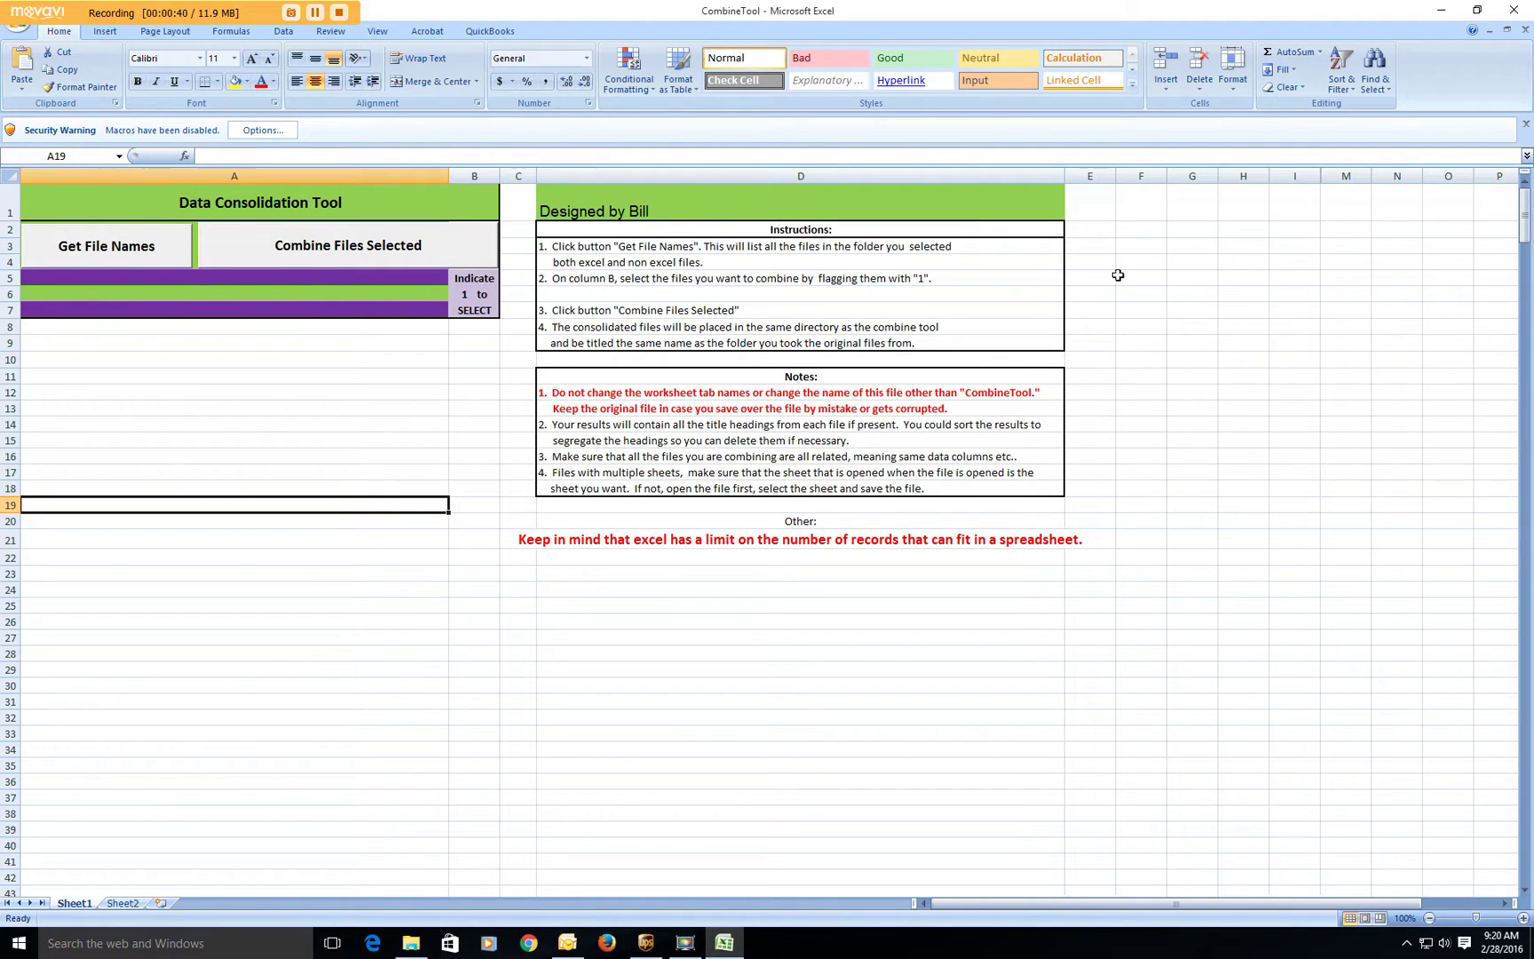
{"action": "left_click", "coordinate": [104, 257]}
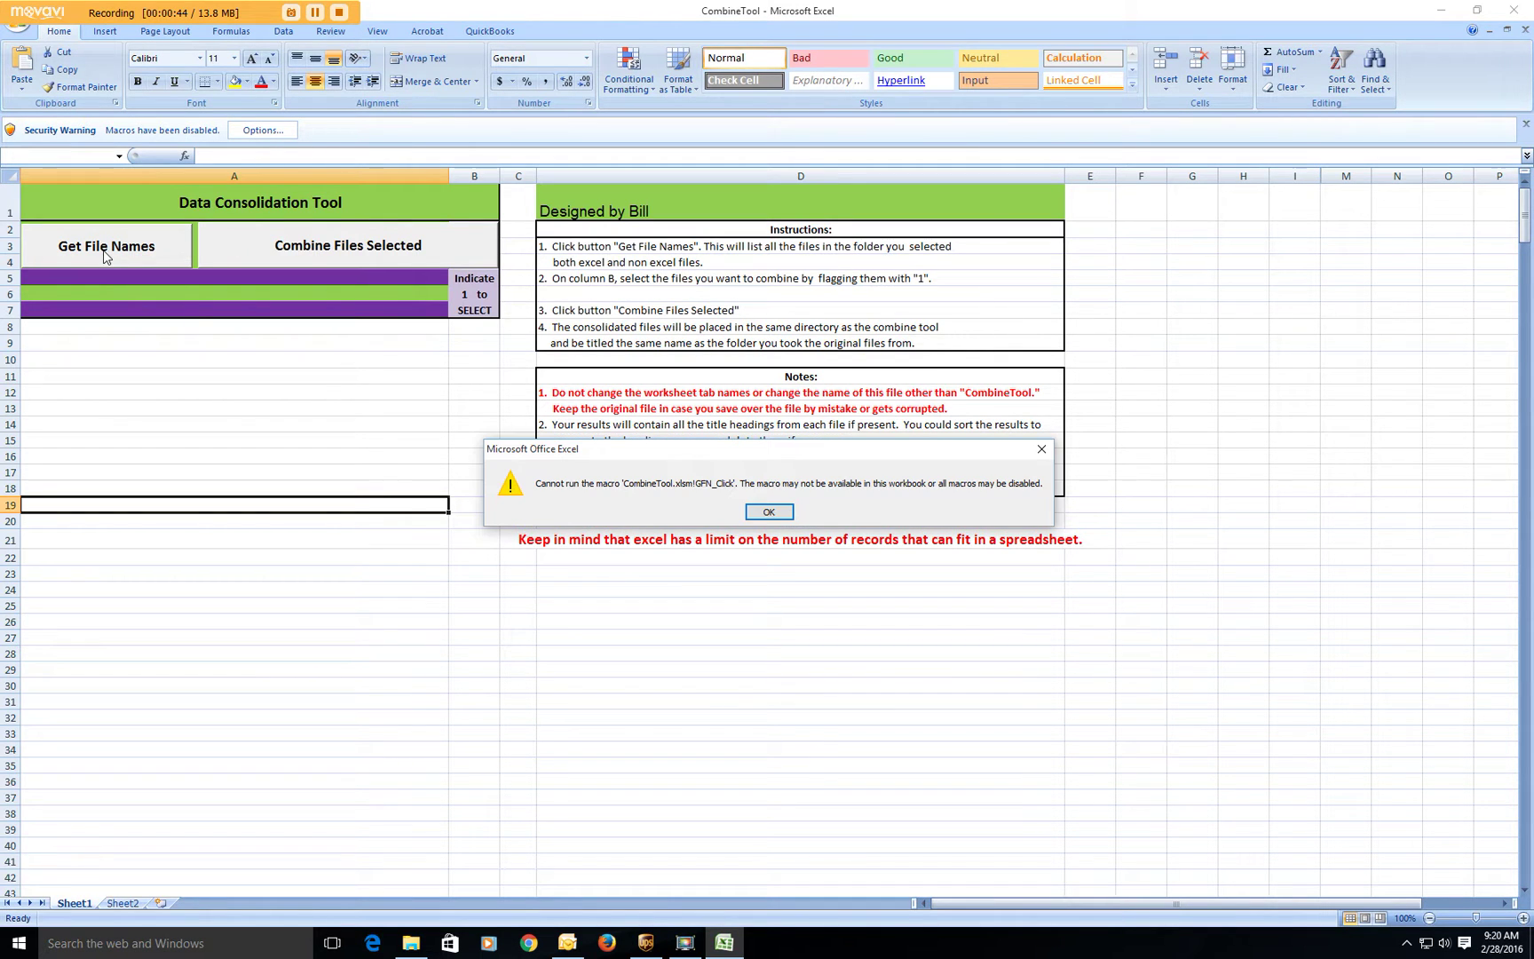
{"action": "left_click", "coordinate": [767, 512]}
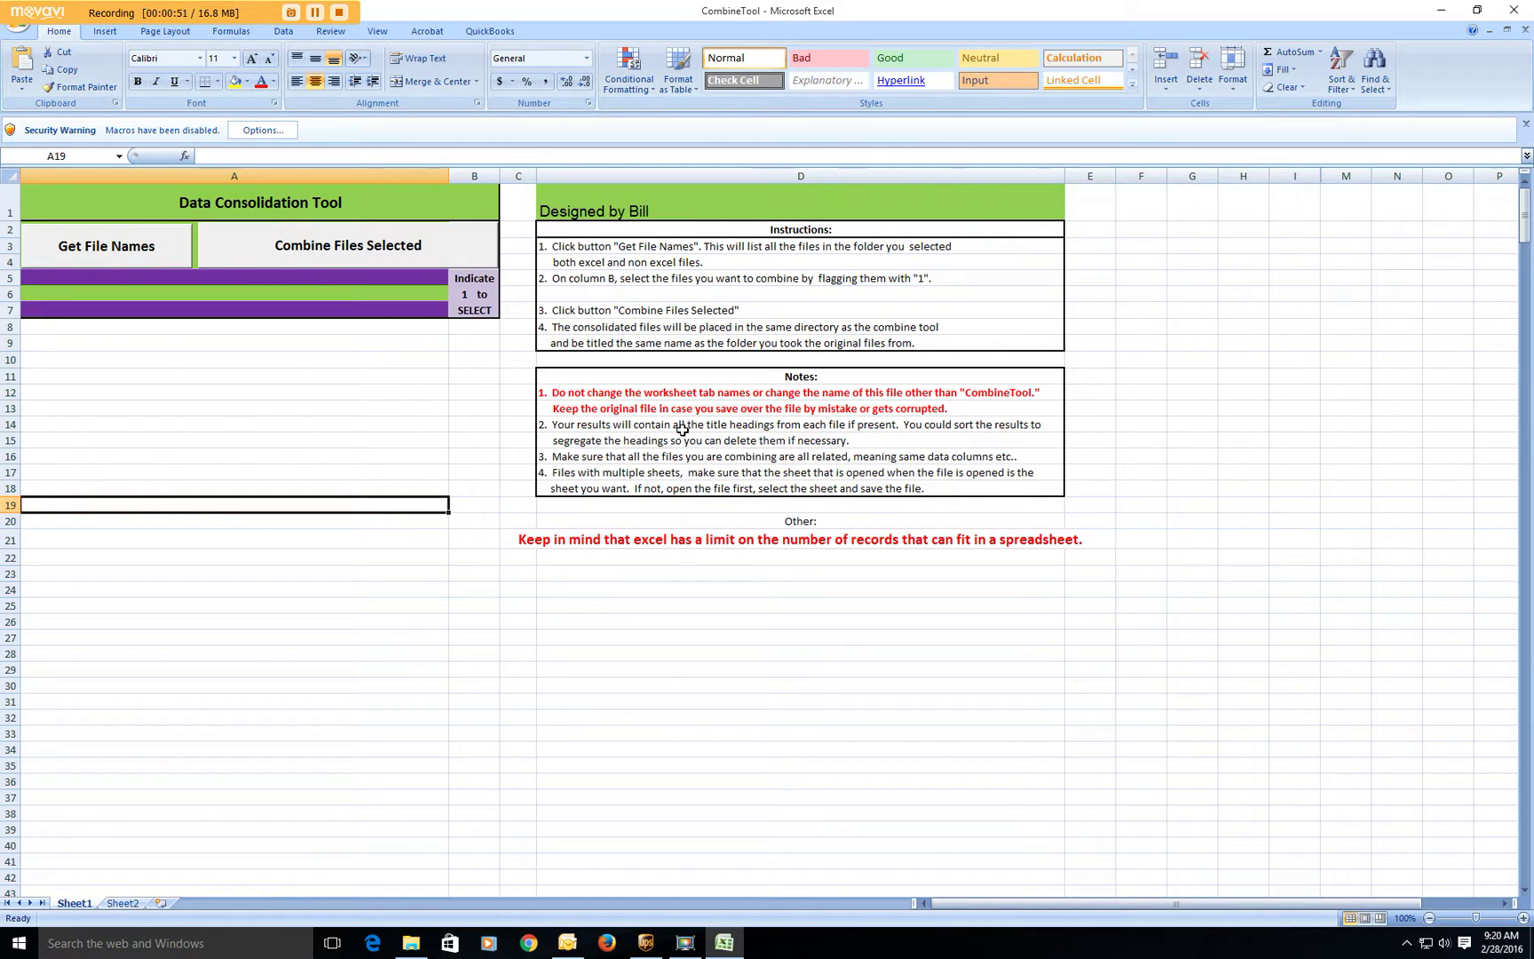
{"action": "left_click", "coordinate": [262, 133]}
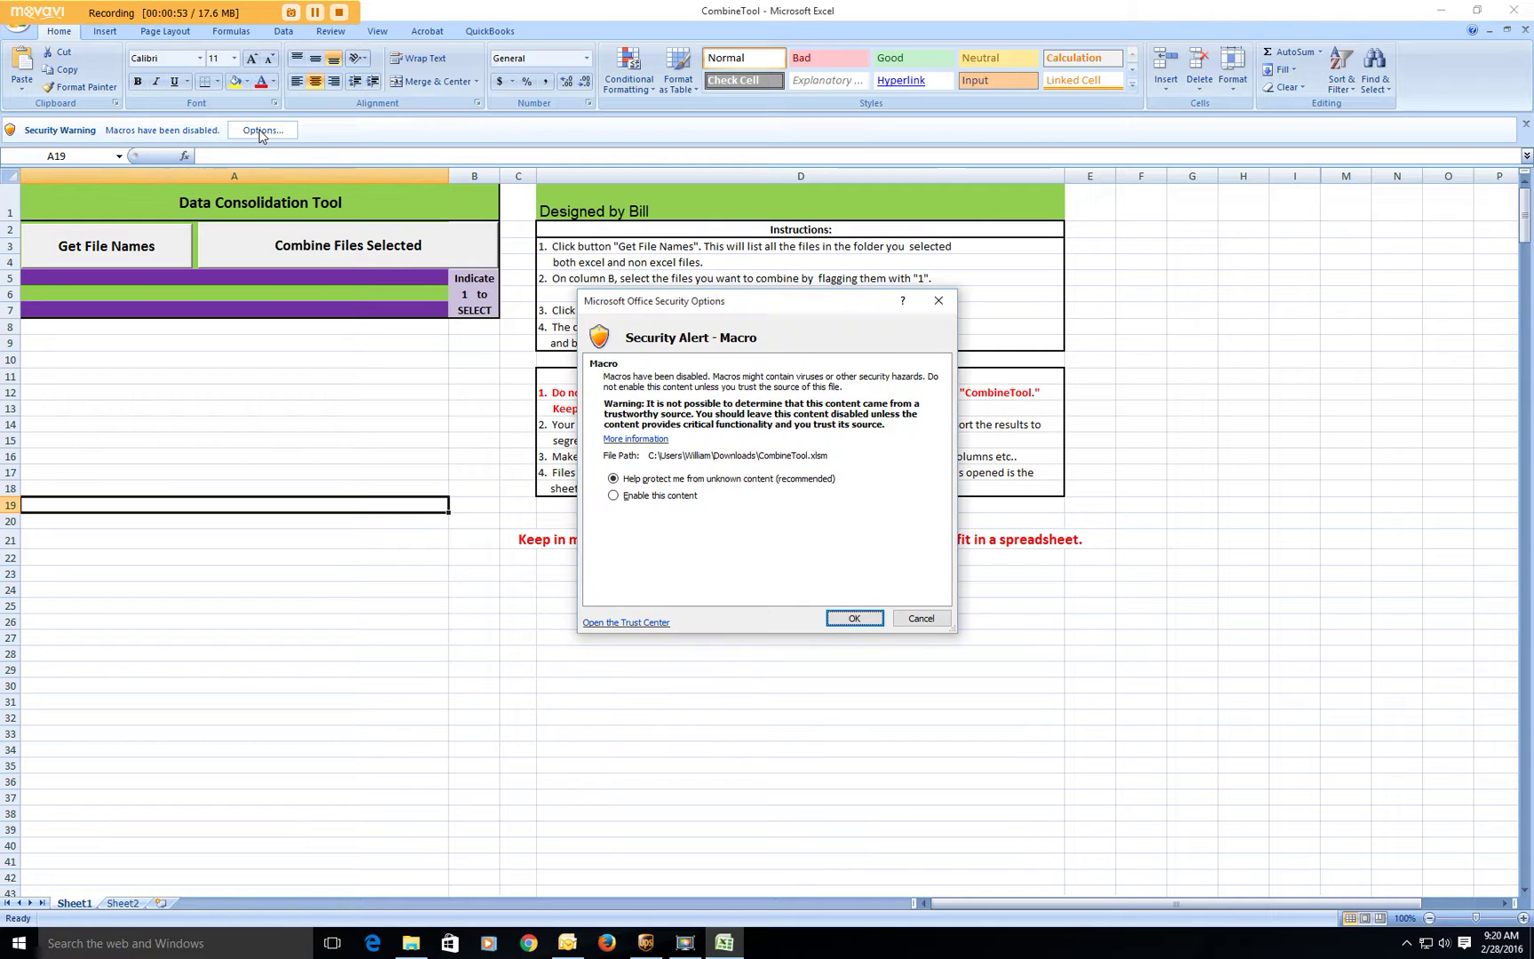
{"action": "left_click", "coordinate": [612, 496]}
{"action": "left_click", "coordinate": [854, 619]}
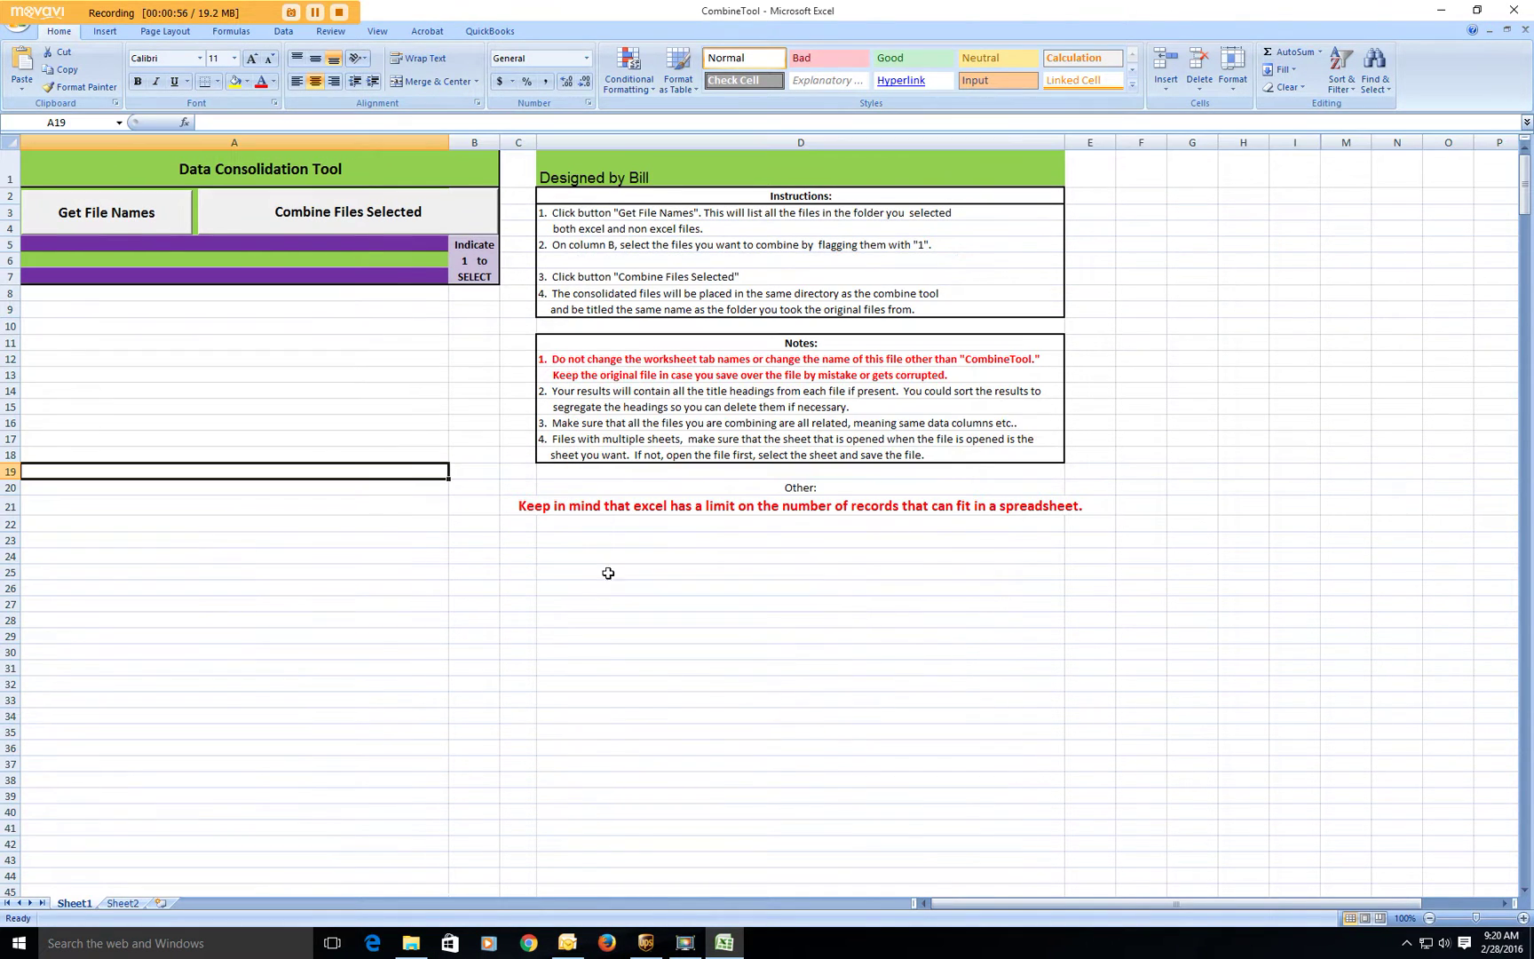
Use Get File Names on Removable Disk (F:) > 2002 to list its seventeen REPT0015 .XLS files
{"action": "left_click", "coordinate": [135, 219]}
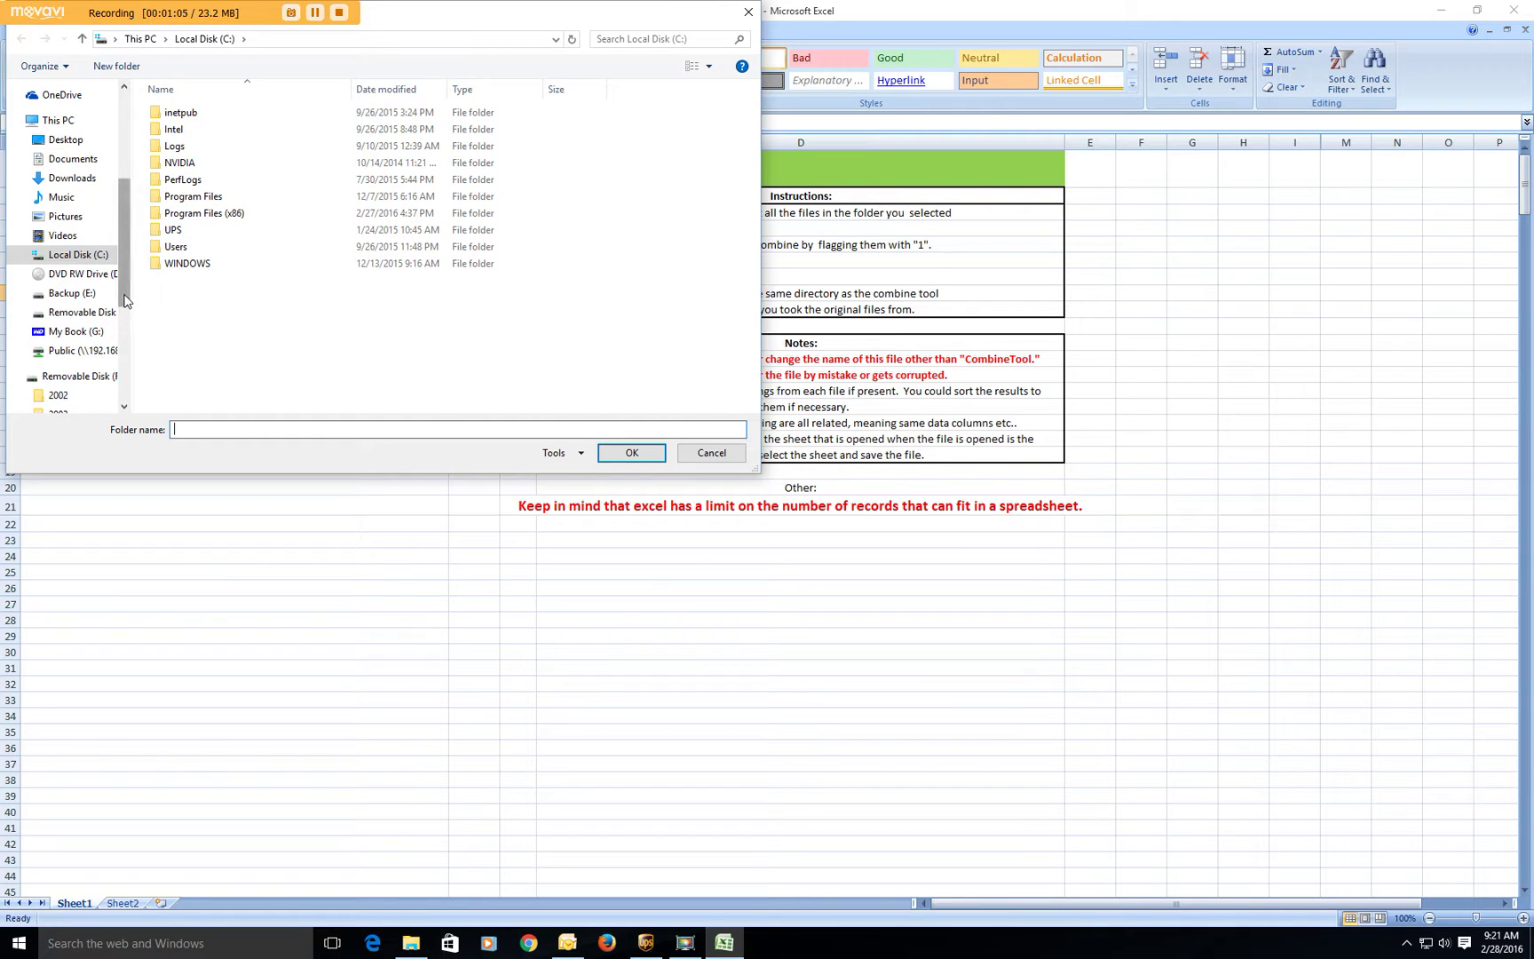
{"action": "left_click_drag", "start_coordinate": [123, 297], "coordinate": [125, 312]}
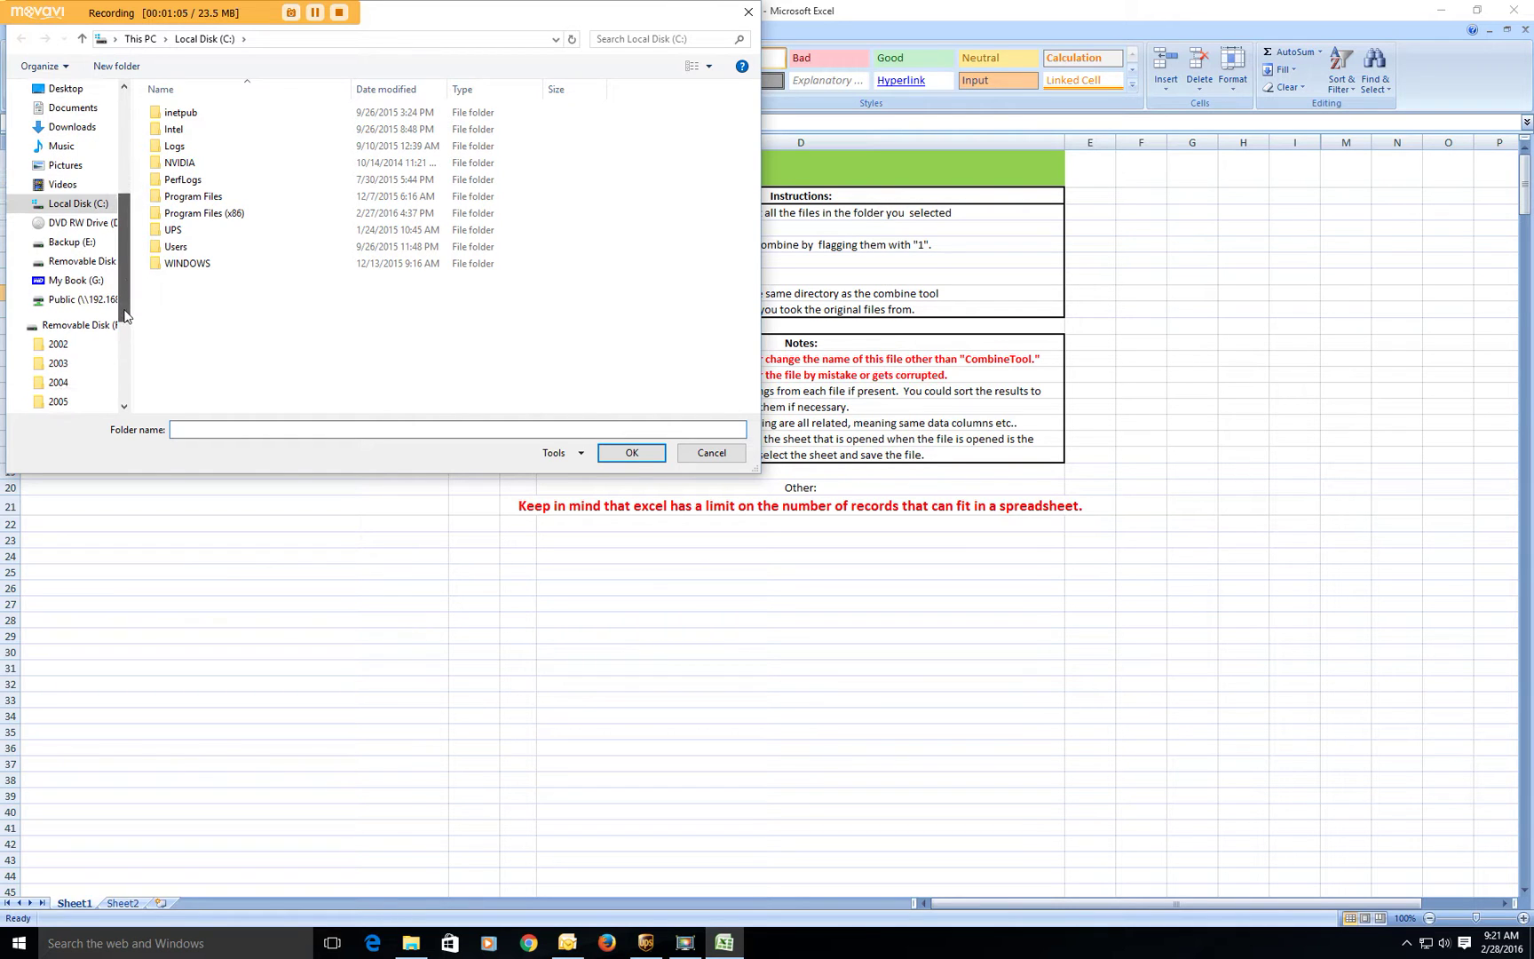
{"action": "left_click", "coordinate": [80, 261]}
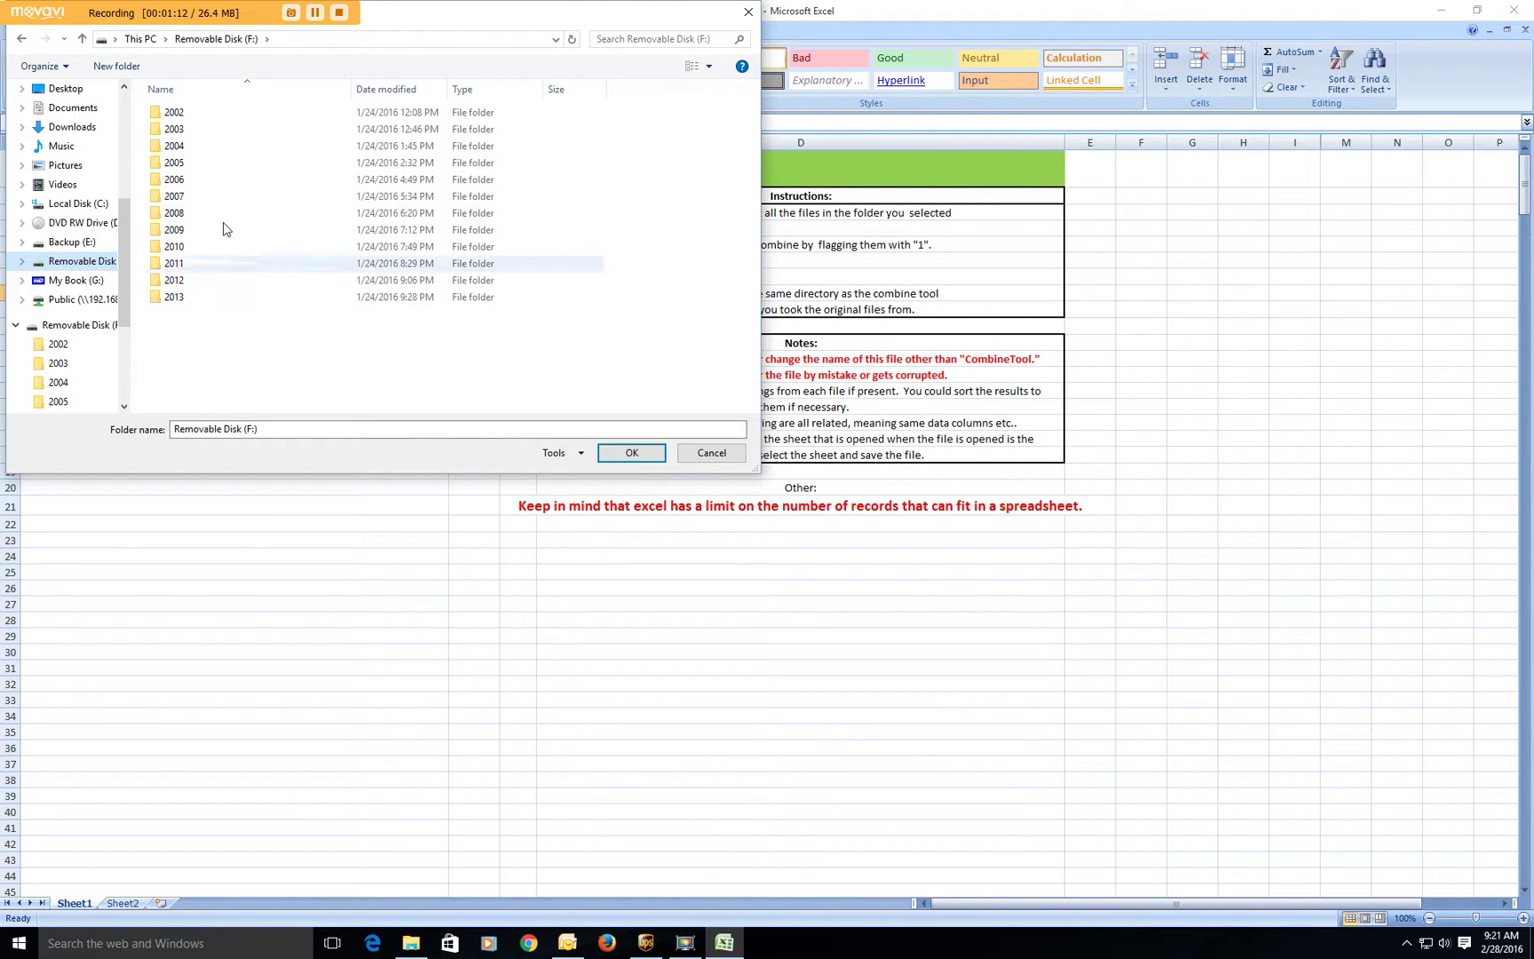
{"action": "left_click", "coordinate": [178, 115]}
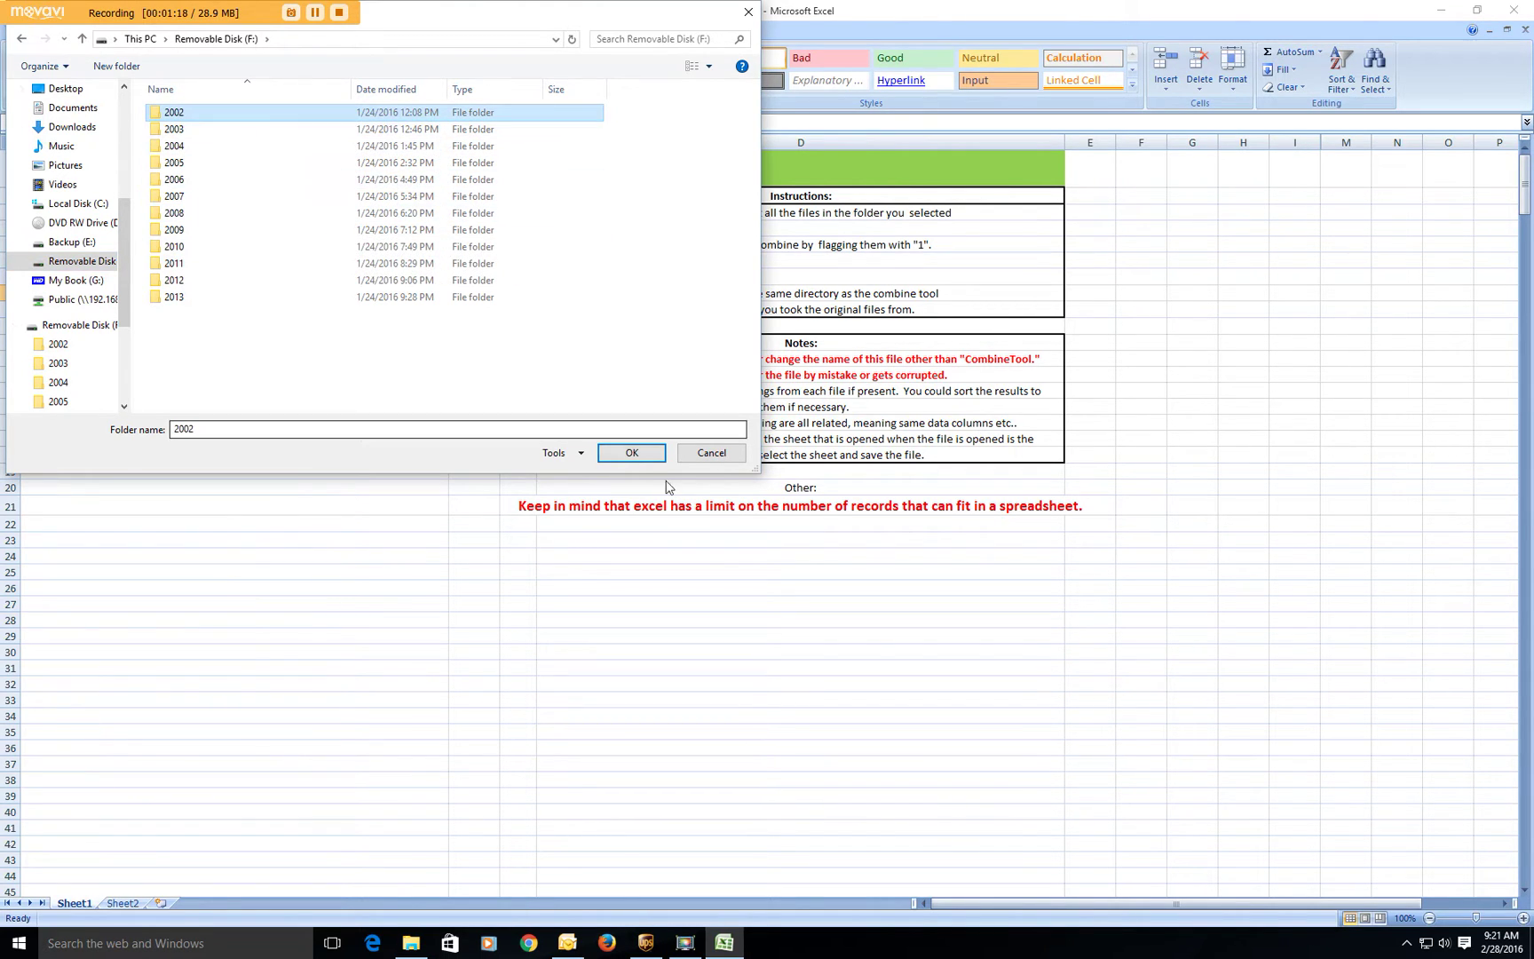
{"action": "left_click", "coordinate": [629, 453]}
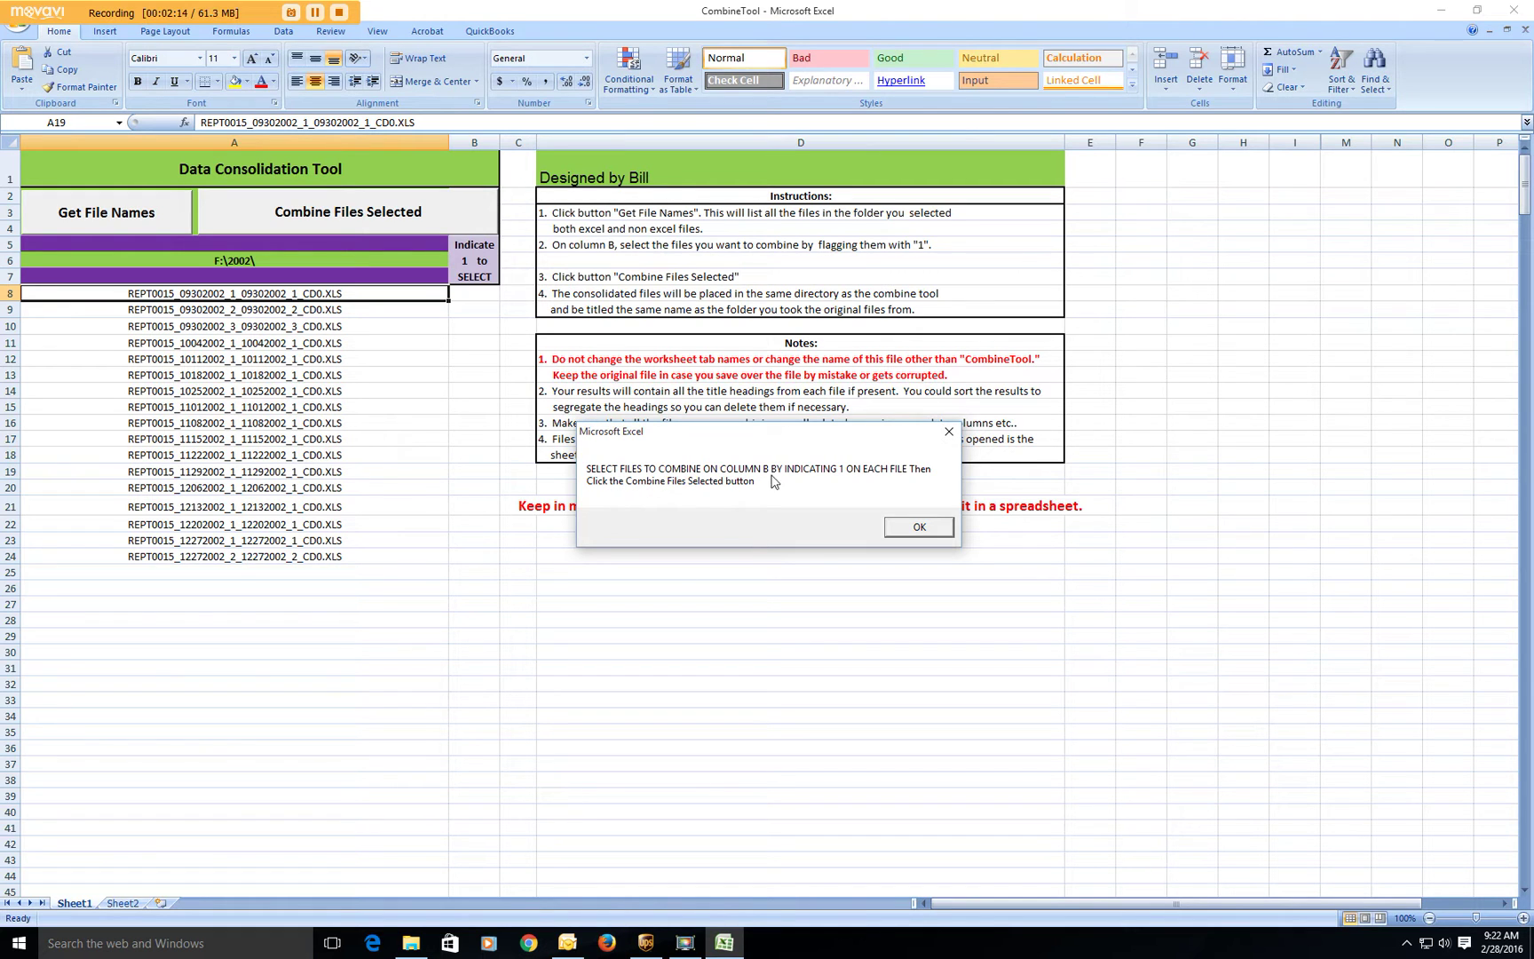
{"action": "left_click", "coordinate": [920, 528]}
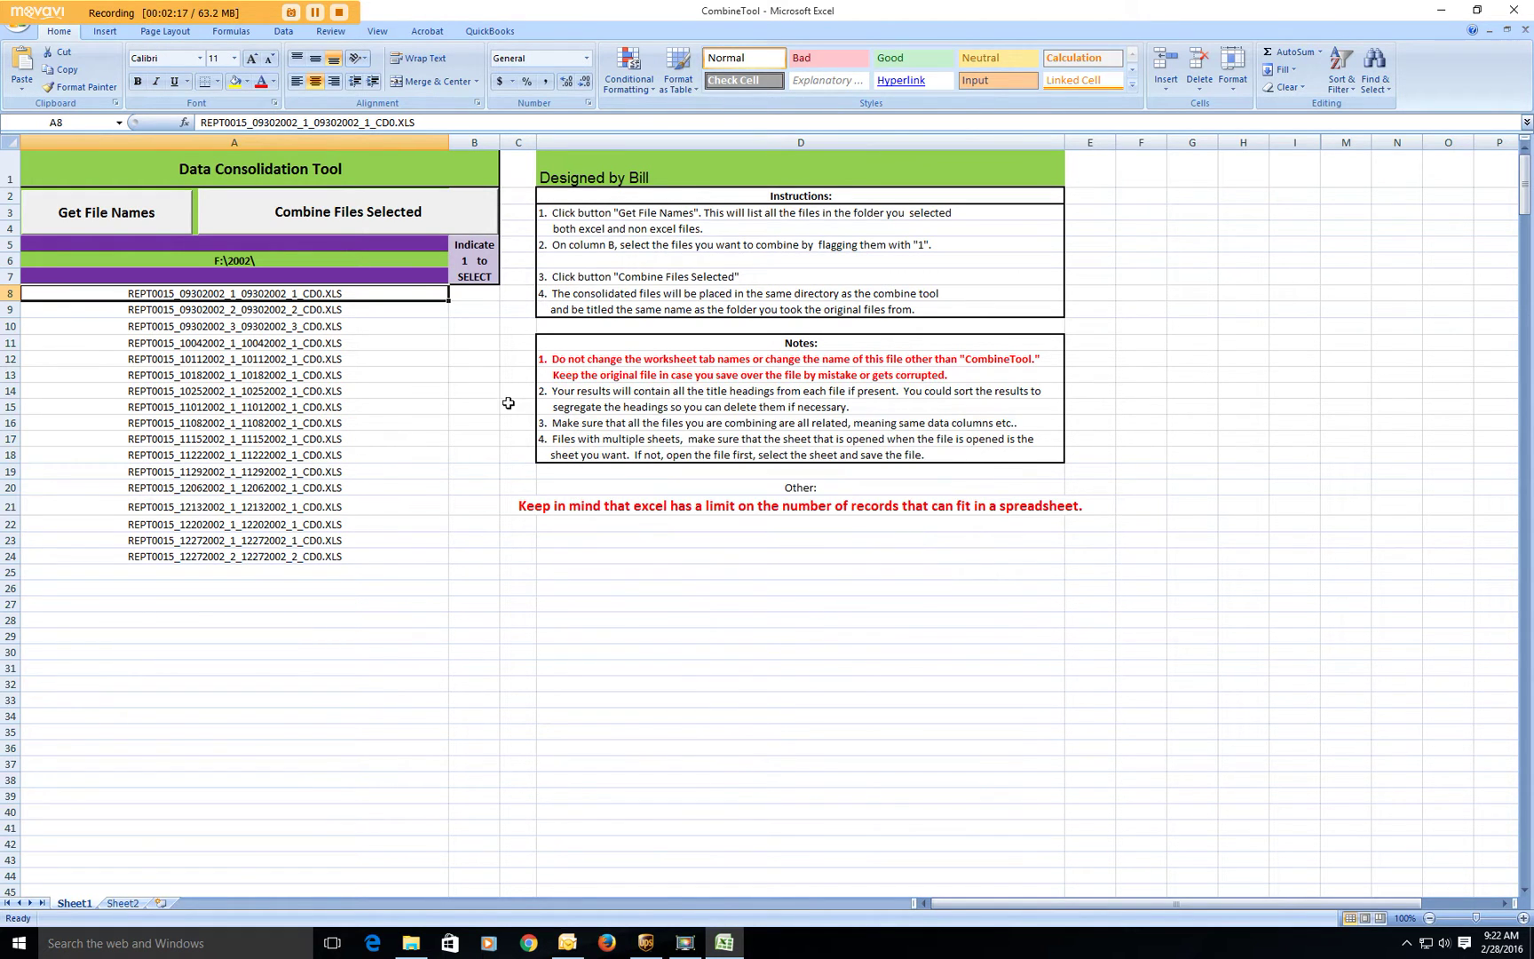
Flag all seventeen listed files with 1 in cells B8 through B24
{"action": "left_click", "coordinate": [478, 294]}
{"action": "type", "text": "1"}
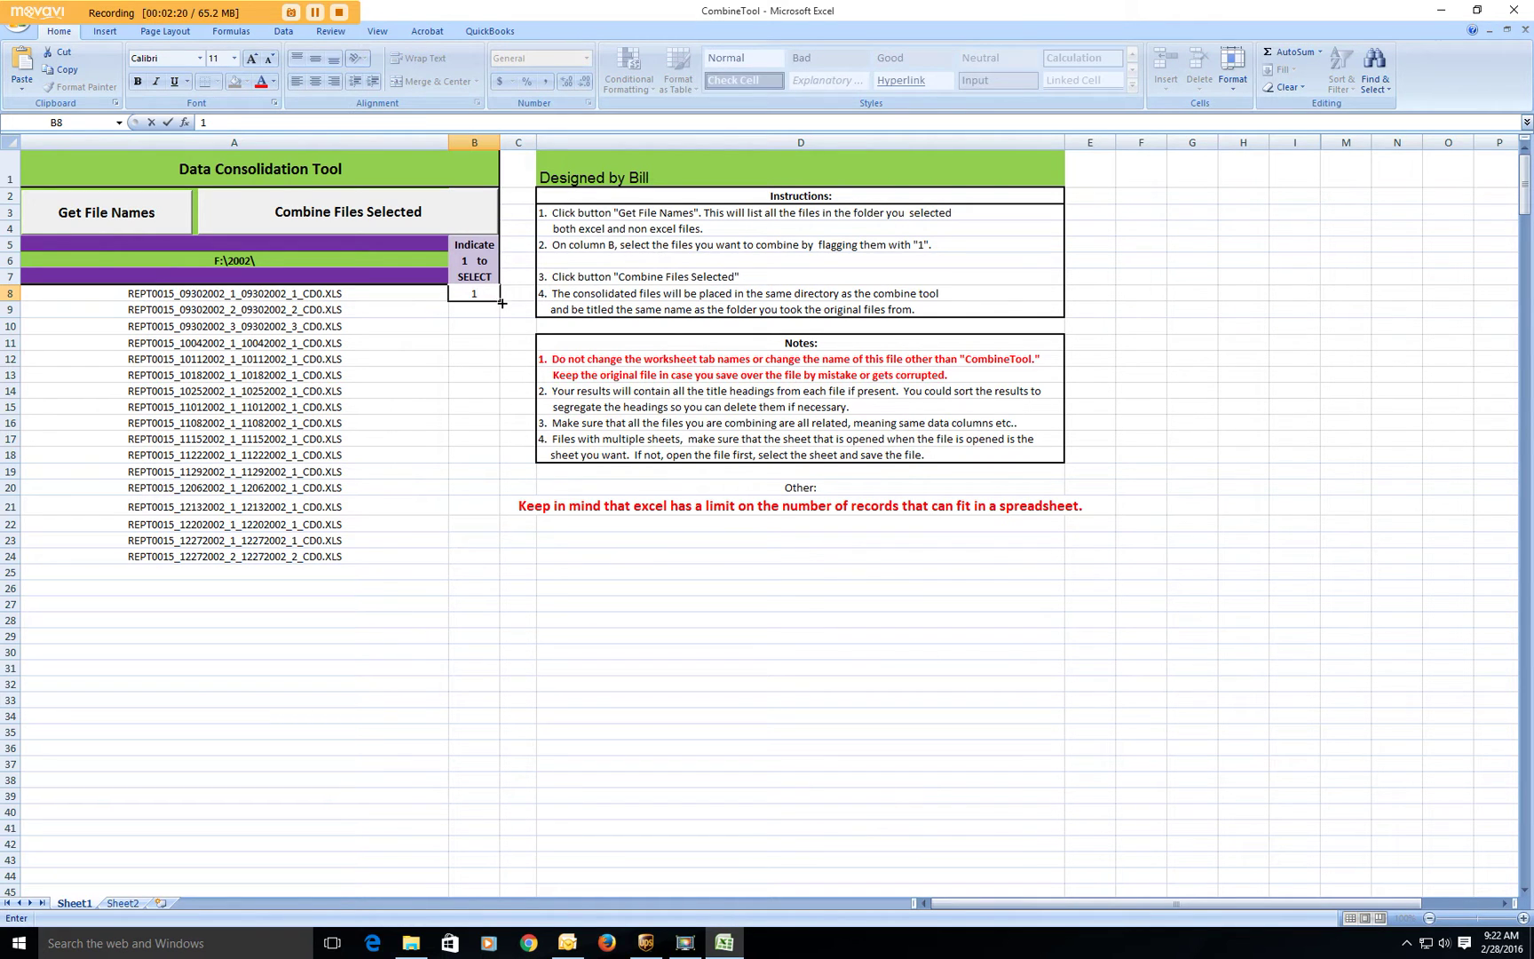
{"action": "left_click_drag", "start_coordinate": [499, 302], "coordinate": [504, 569]}
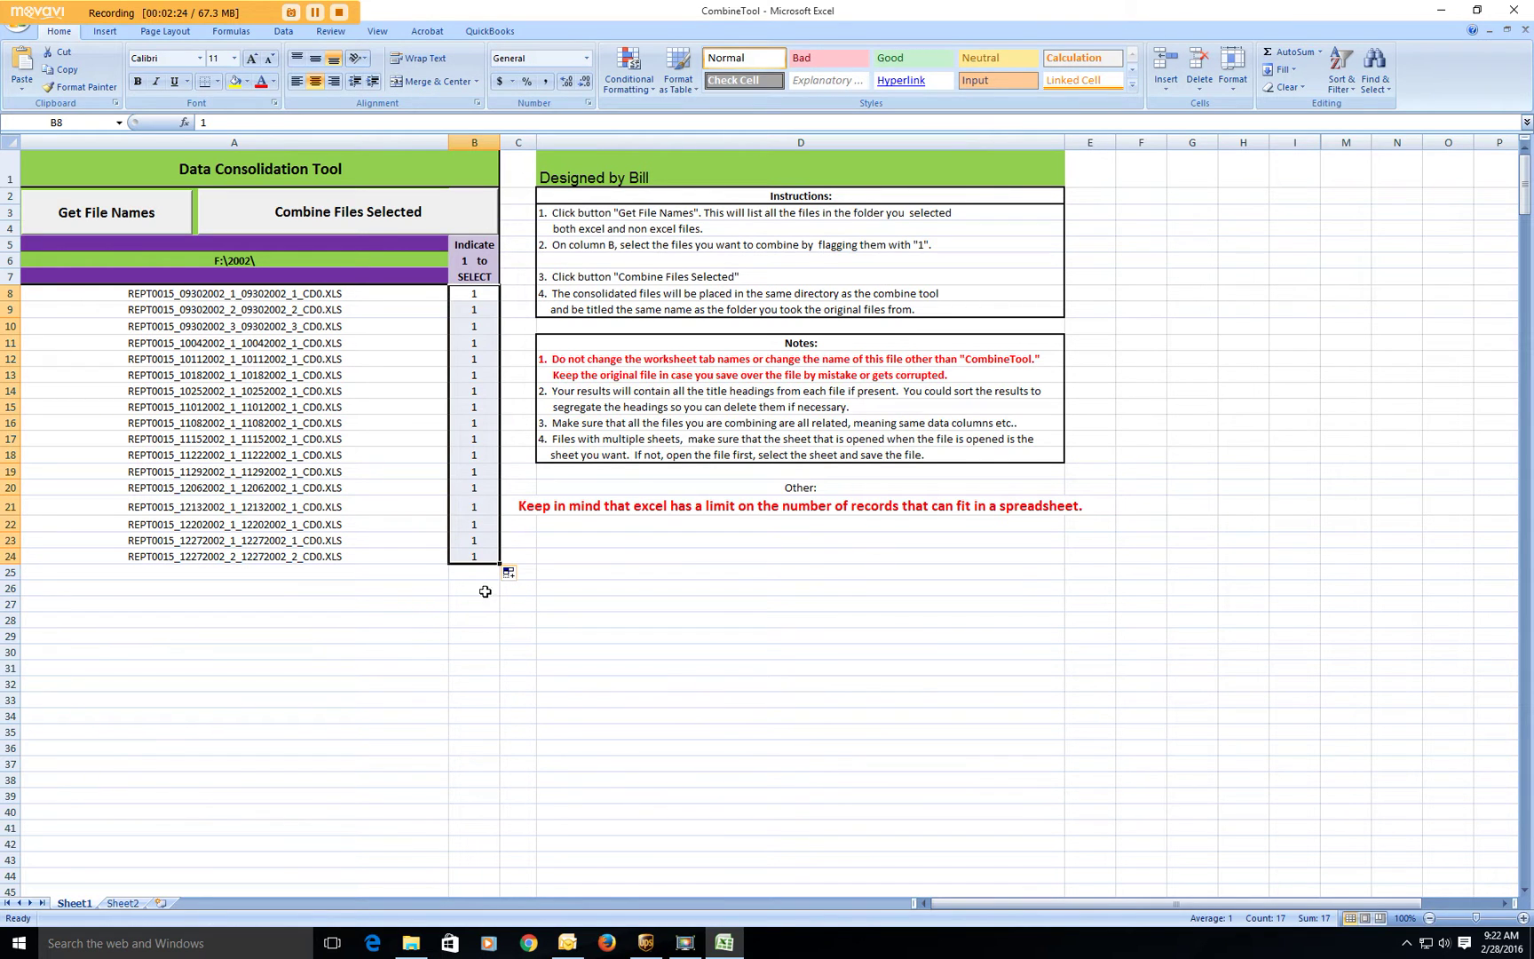
{"action": "left_click", "coordinate": [477, 588]}
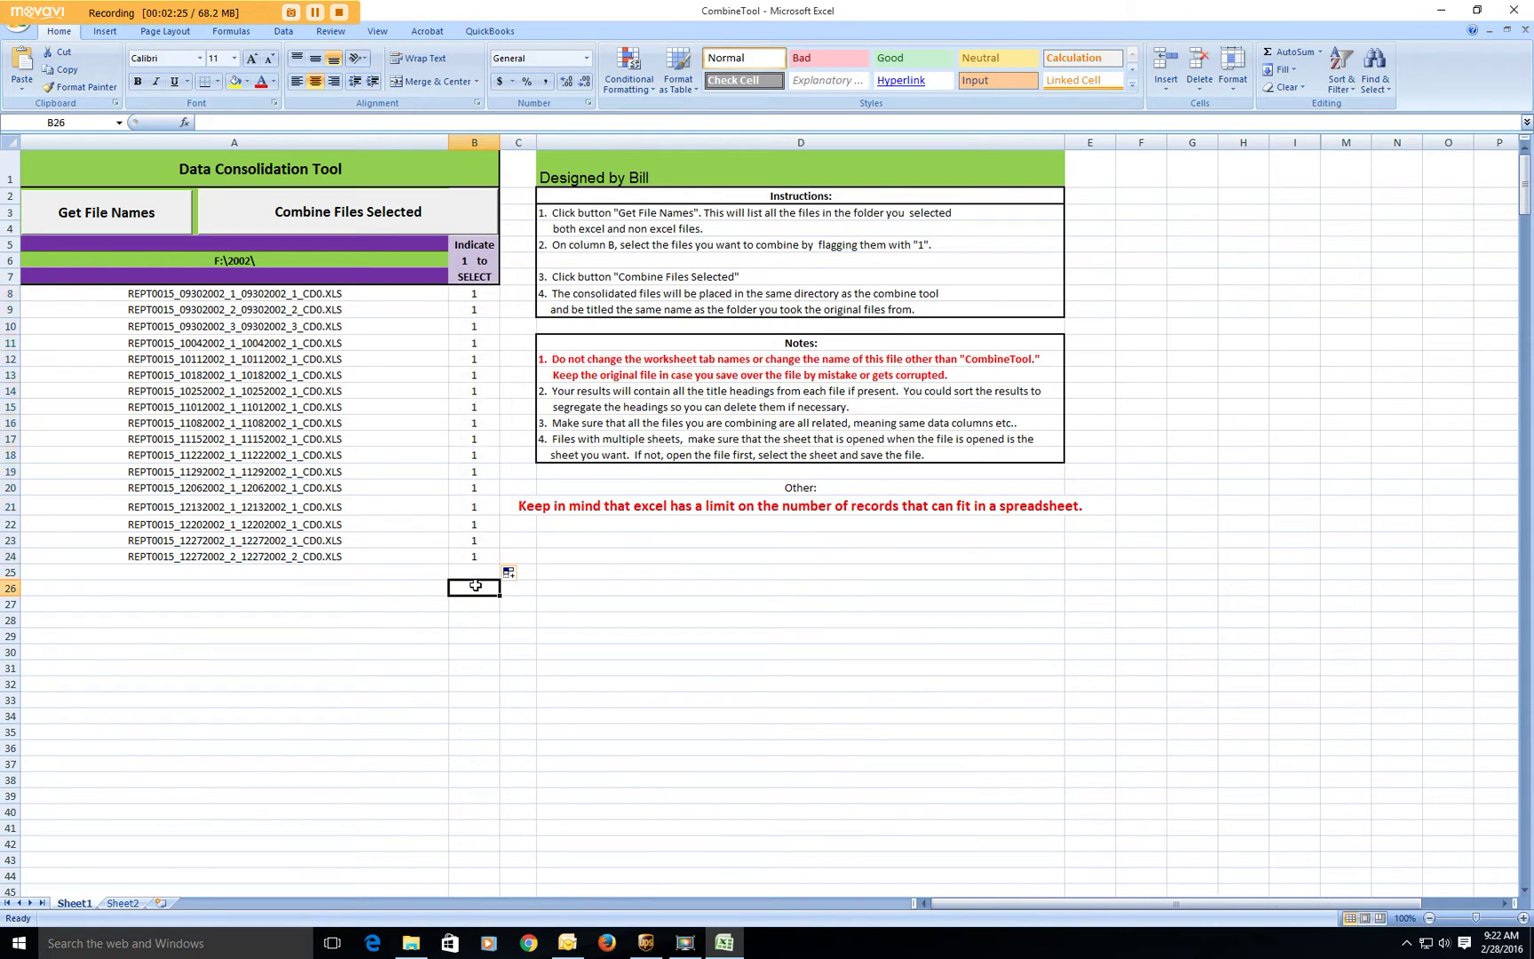
Combine the flagged files into the new 2002 workbook and return to File Explorer
{"action": "left_click", "coordinate": [353, 222]}
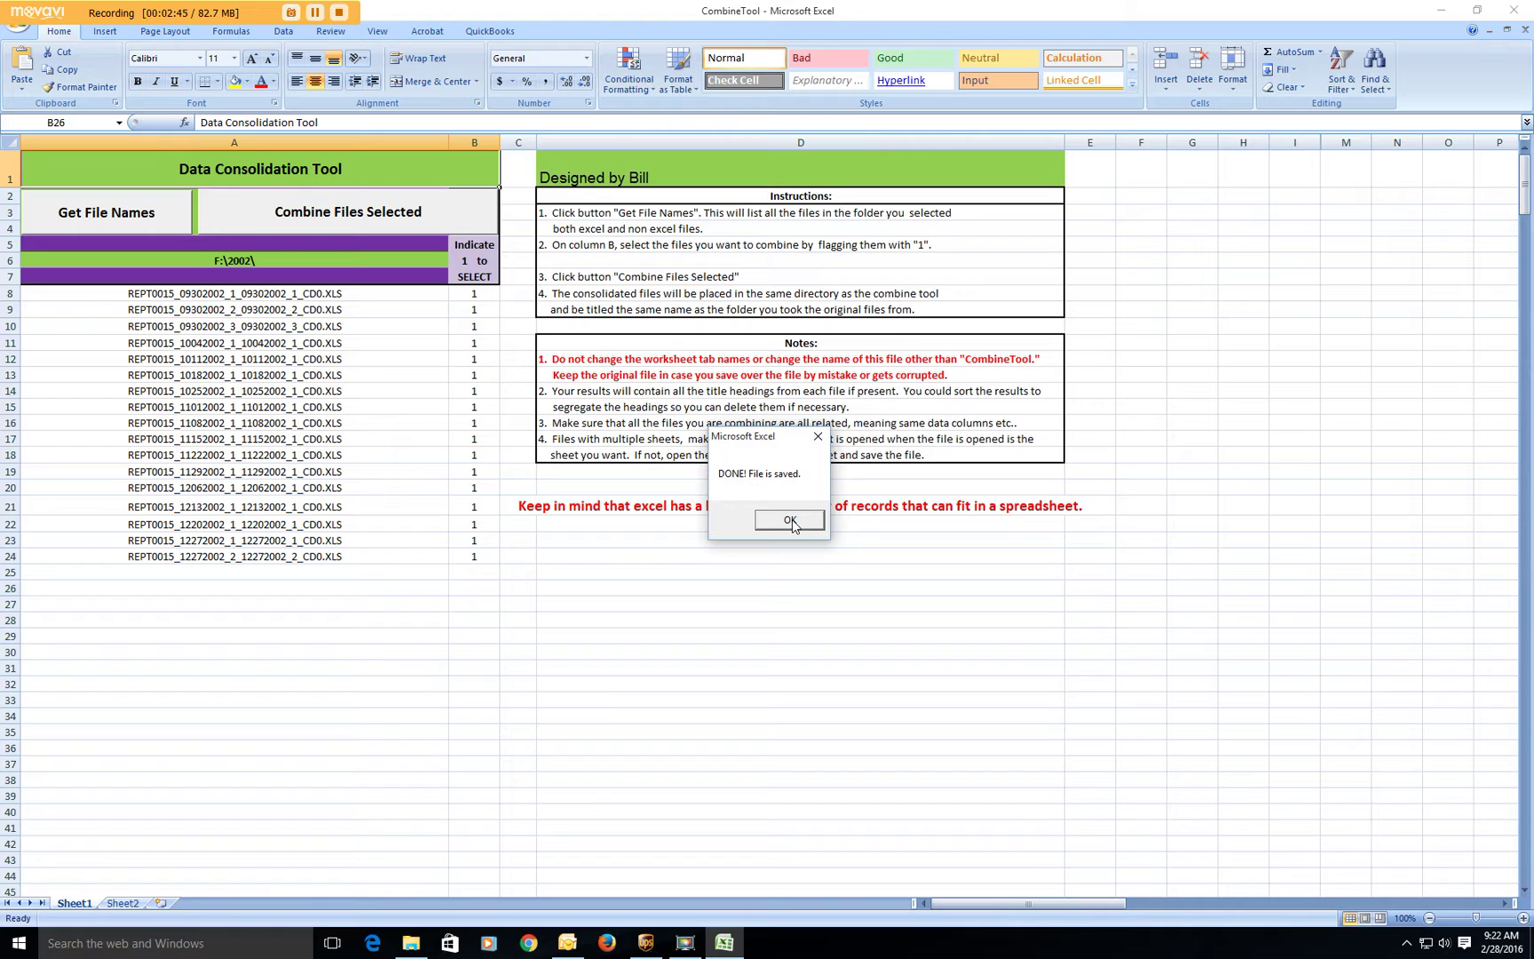
{"action": "left_click", "coordinate": [790, 521]}
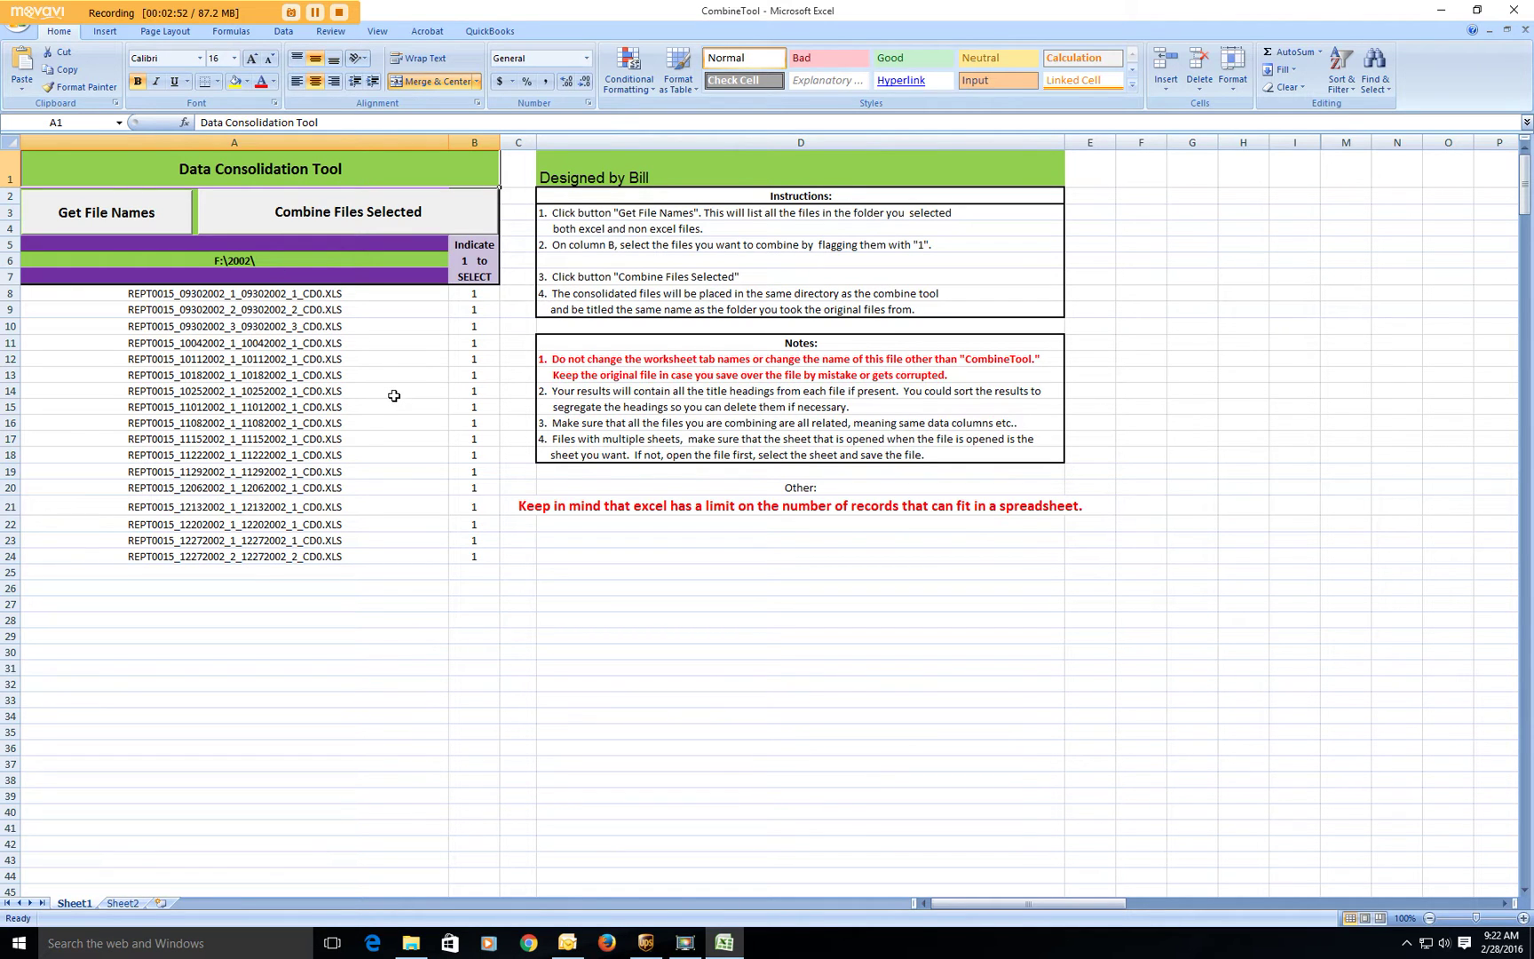
{"action": "left_click", "coordinate": [423, 952]}
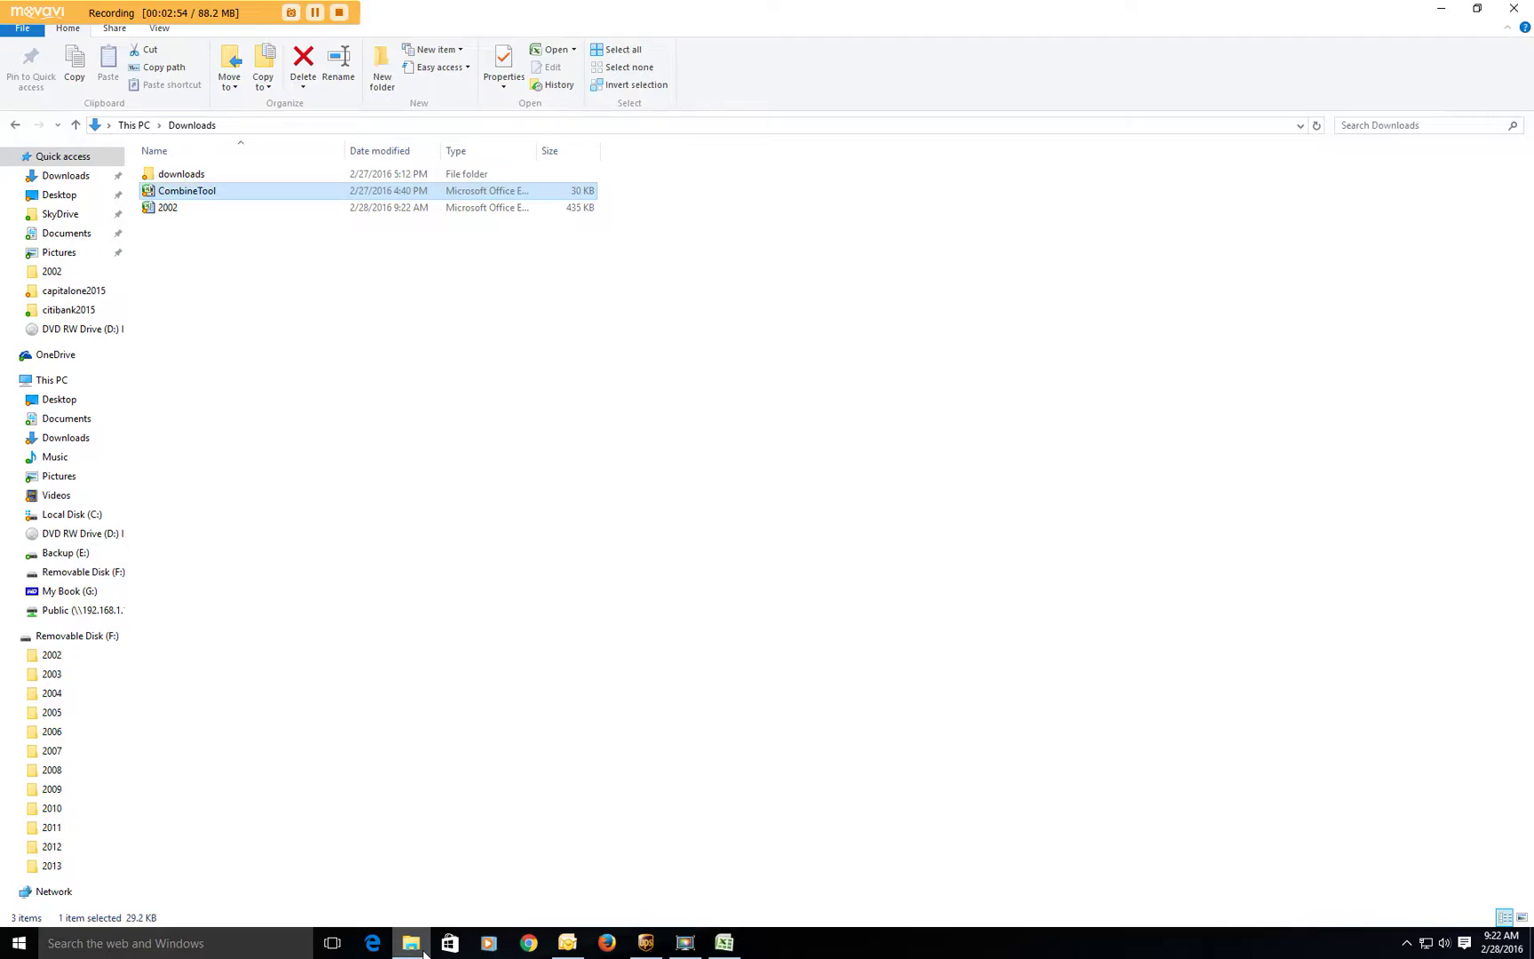
Open the new 435 KB 2002 workbook from the Downloads folder
{"action": "double_click", "coordinate": [195, 211]}
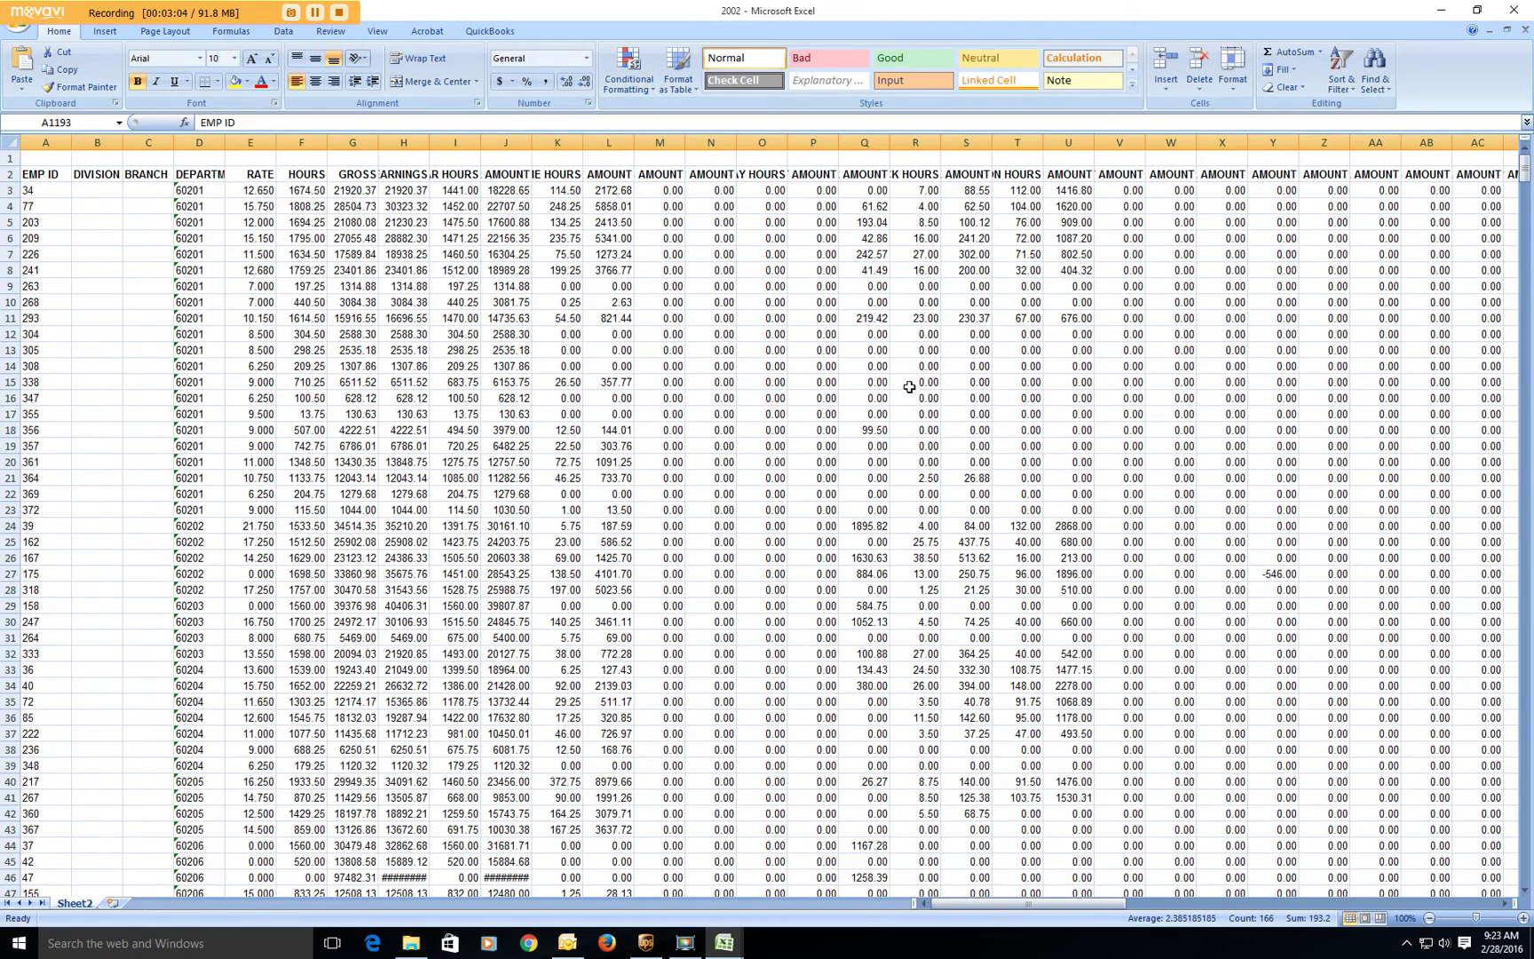
Scroll through the combined sheet to check the stacked blocks and repeated EMP ID headers
{"action": "scroll", "coordinate": [868, 387], "scroll_direction": "down", "scroll_amount": 20}
{"action": "scroll", "coordinate": [868, 387], "scroll_direction": "down", "scroll_amount": 20}
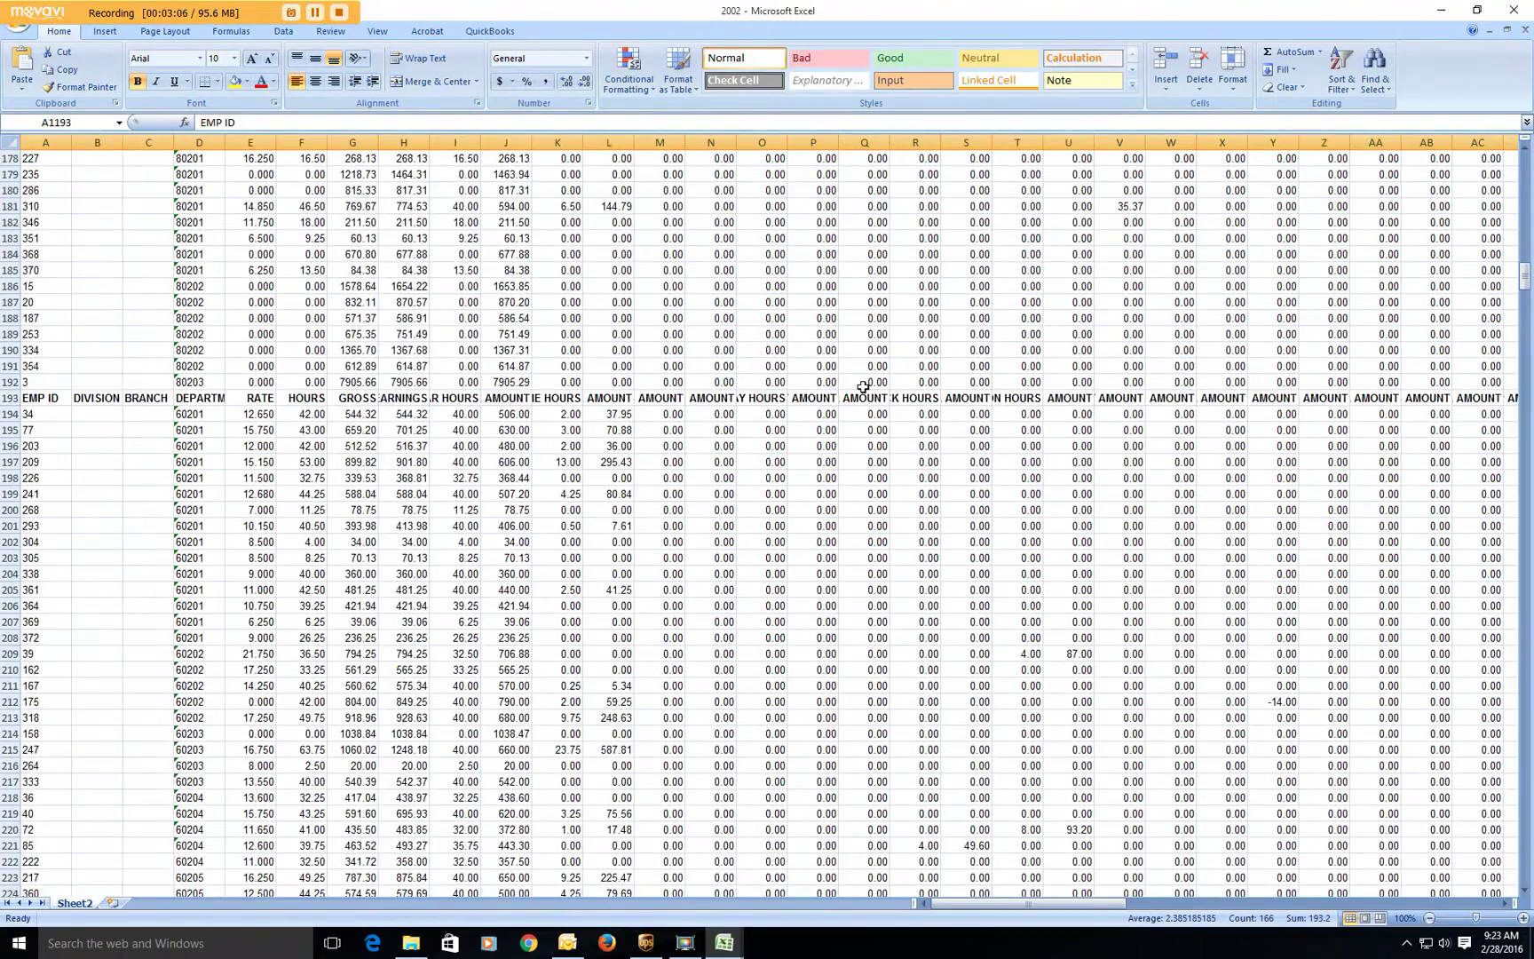
{"action": "scroll", "coordinate": [862, 387], "scroll_direction": "down", "scroll_amount": 3}
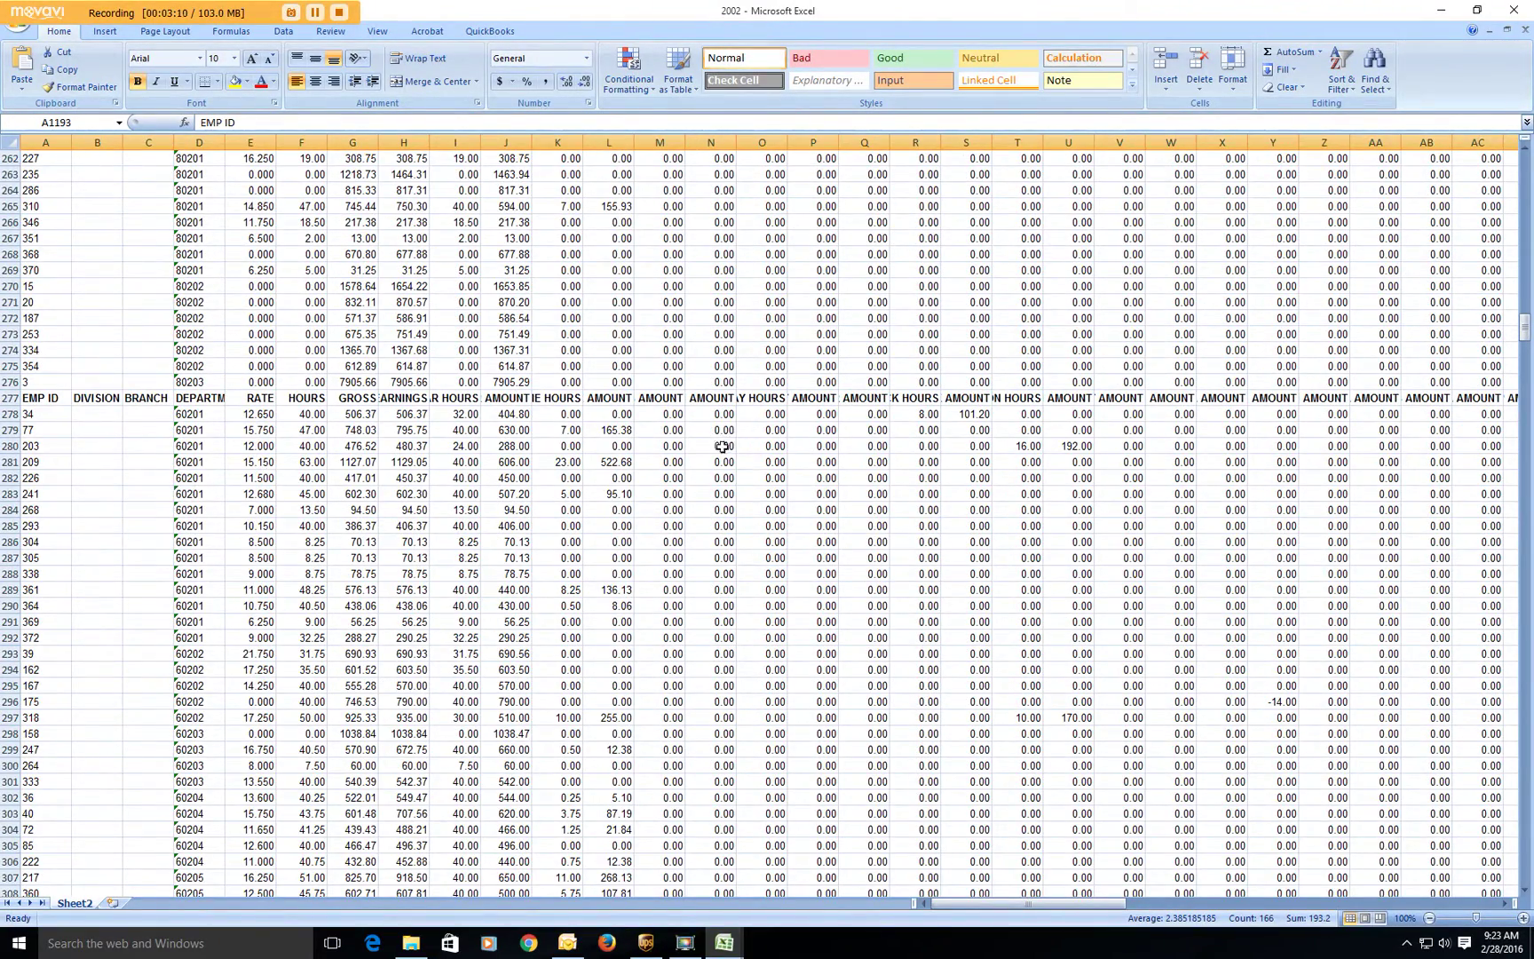
{"action": "scroll", "coordinate": [566, 465], "scroll_direction": "down", "scroll_amount": 20}
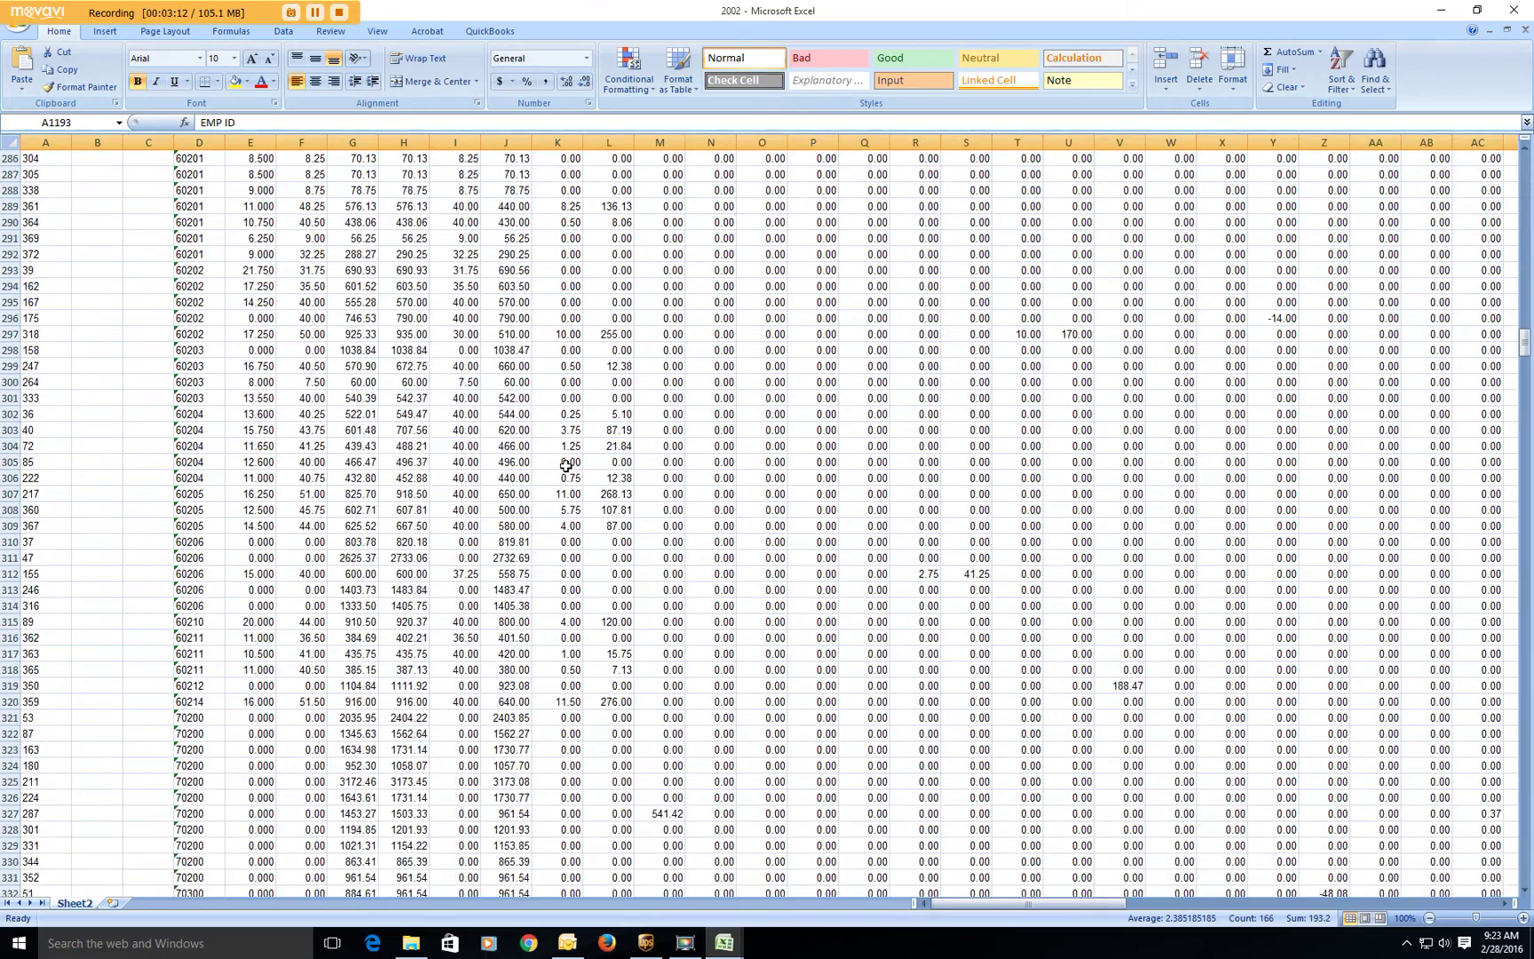
{"action": "scroll", "coordinate": [566, 465], "scroll_direction": "down", "scroll_amount": 20}
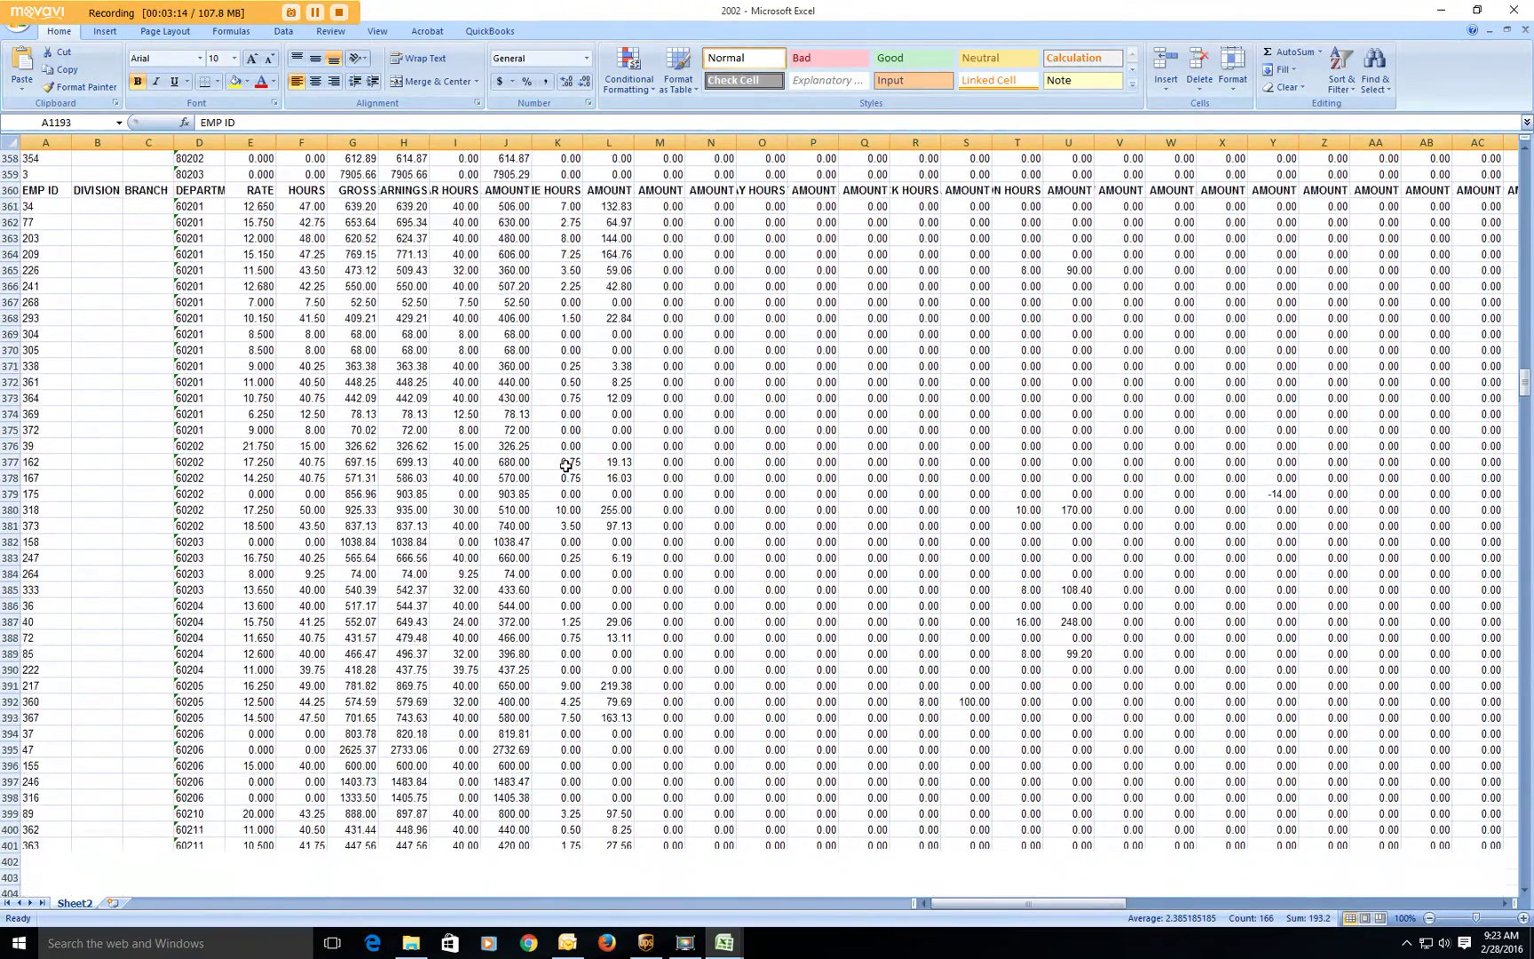
{"action": "scroll", "coordinate": [564, 463], "scroll_direction": "down", "scroll_amount": 20}
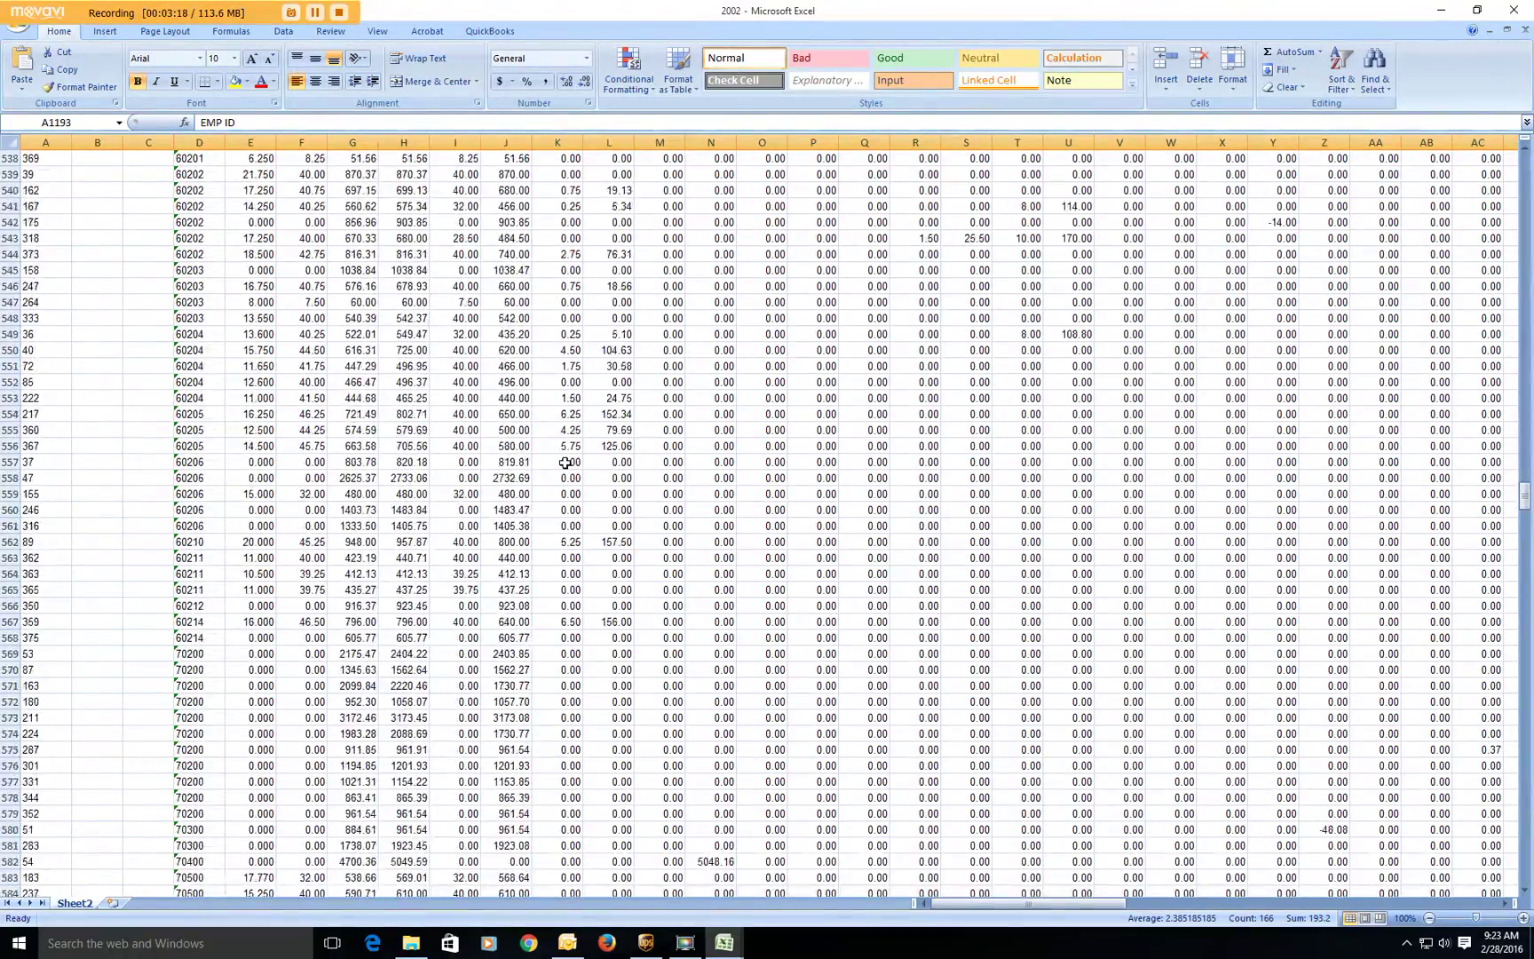
{"action": "scroll", "coordinate": [564, 462], "scroll_direction": "down", "scroll_amount": 20}
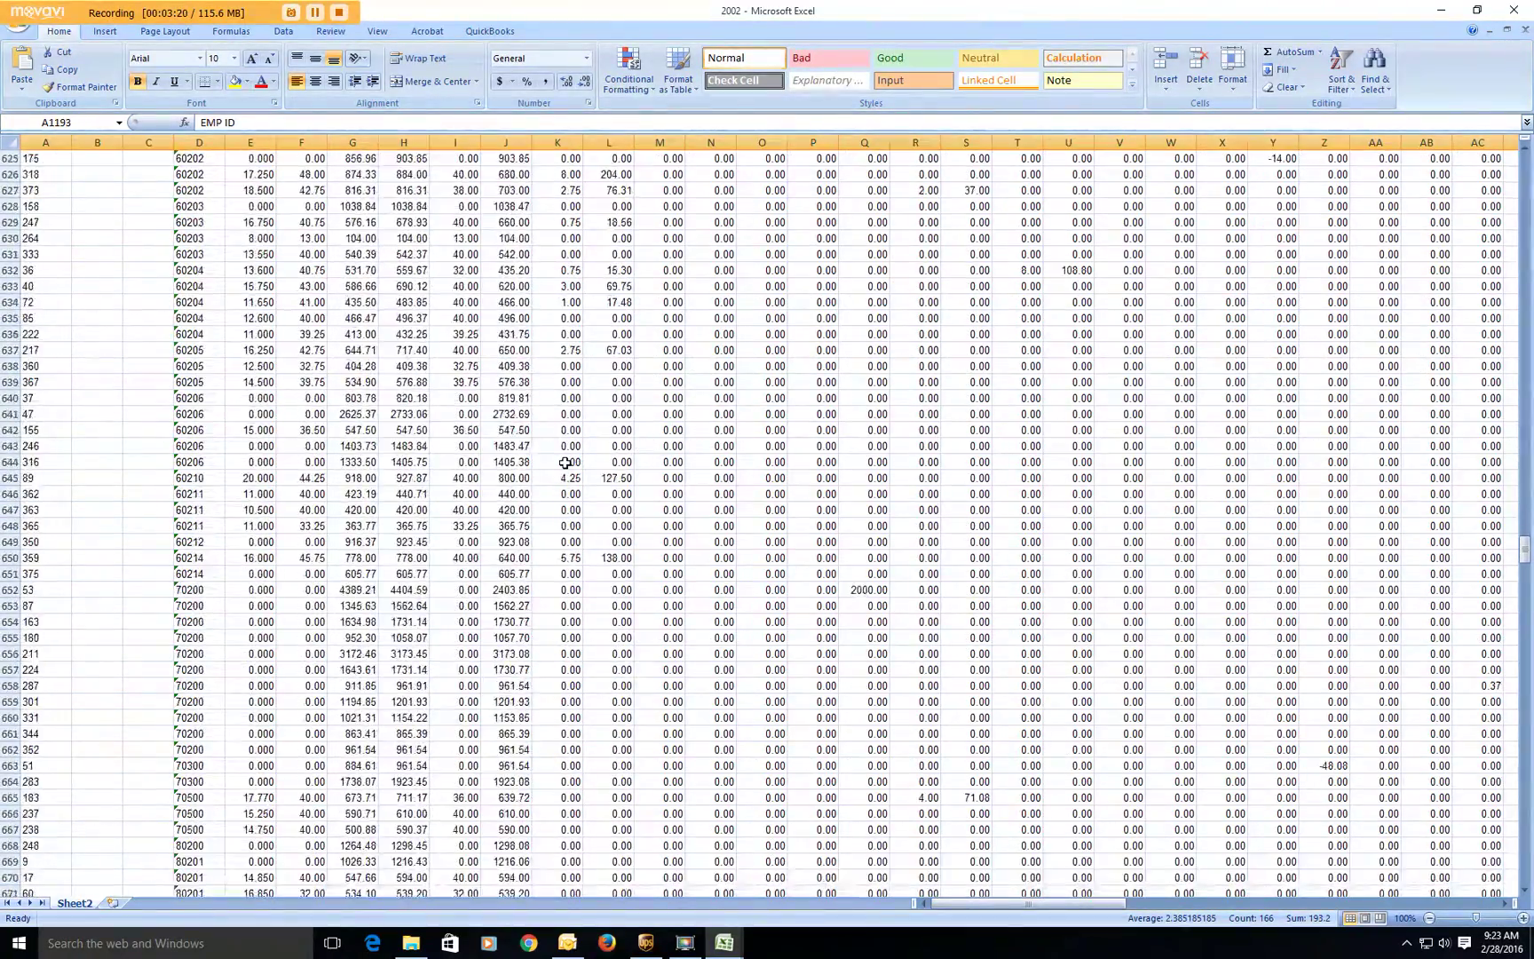
{"action": "scroll", "coordinate": [564, 462], "scroll_direction": "down", "scroll_amount": 20}
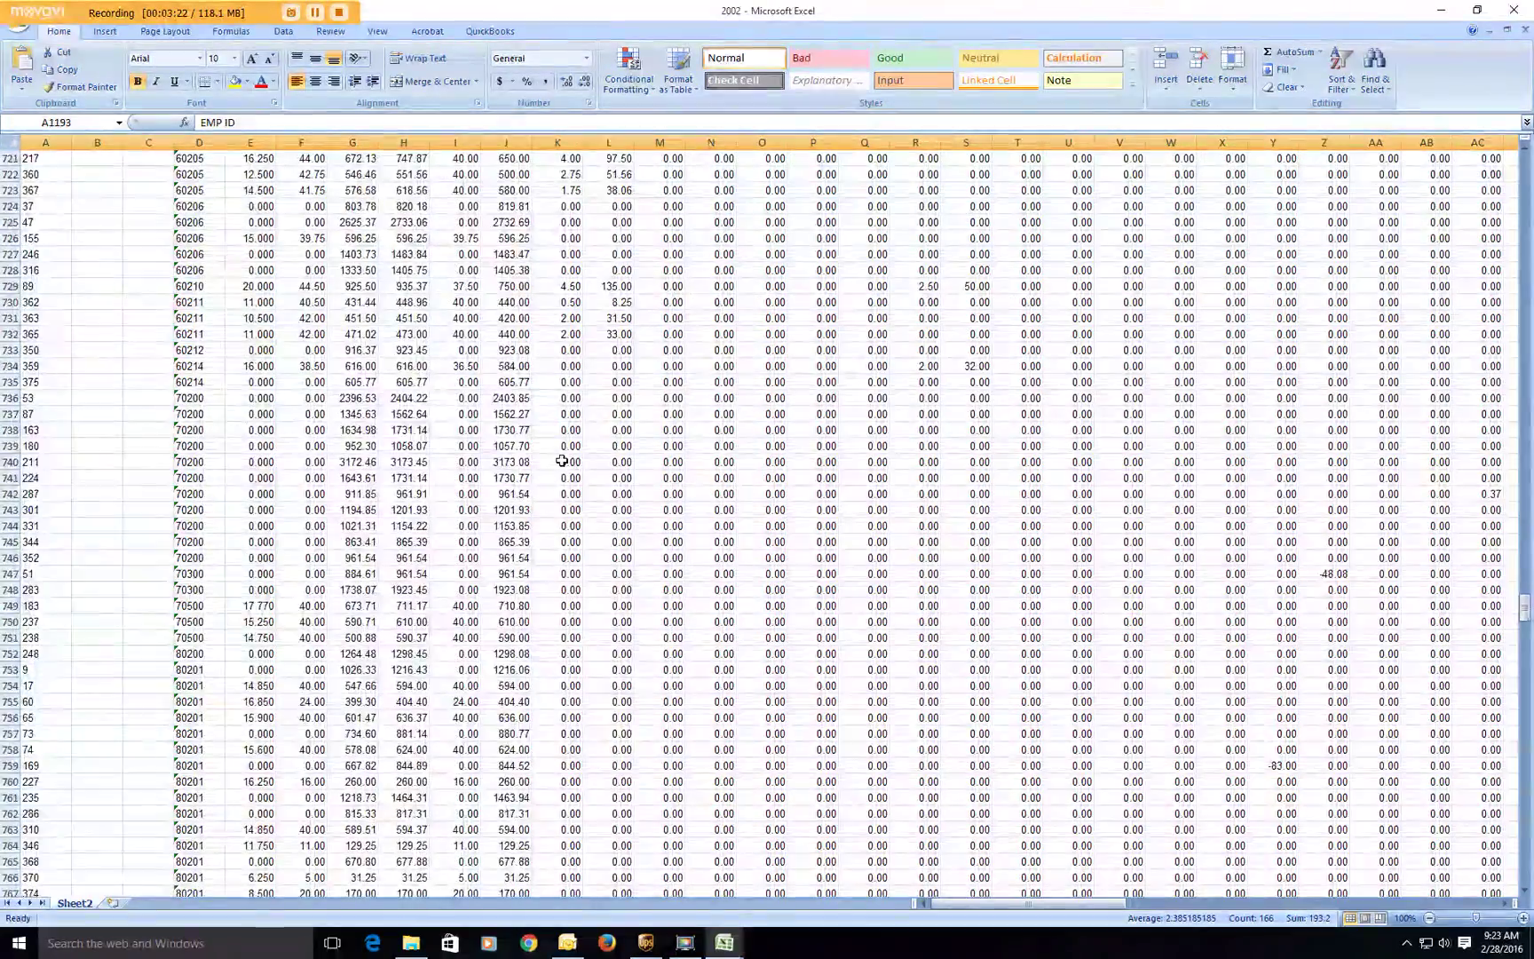
{"action": "scroll", "coordinate": [562, 461], "scroll_direction": "up", "scroll_amount": 20}
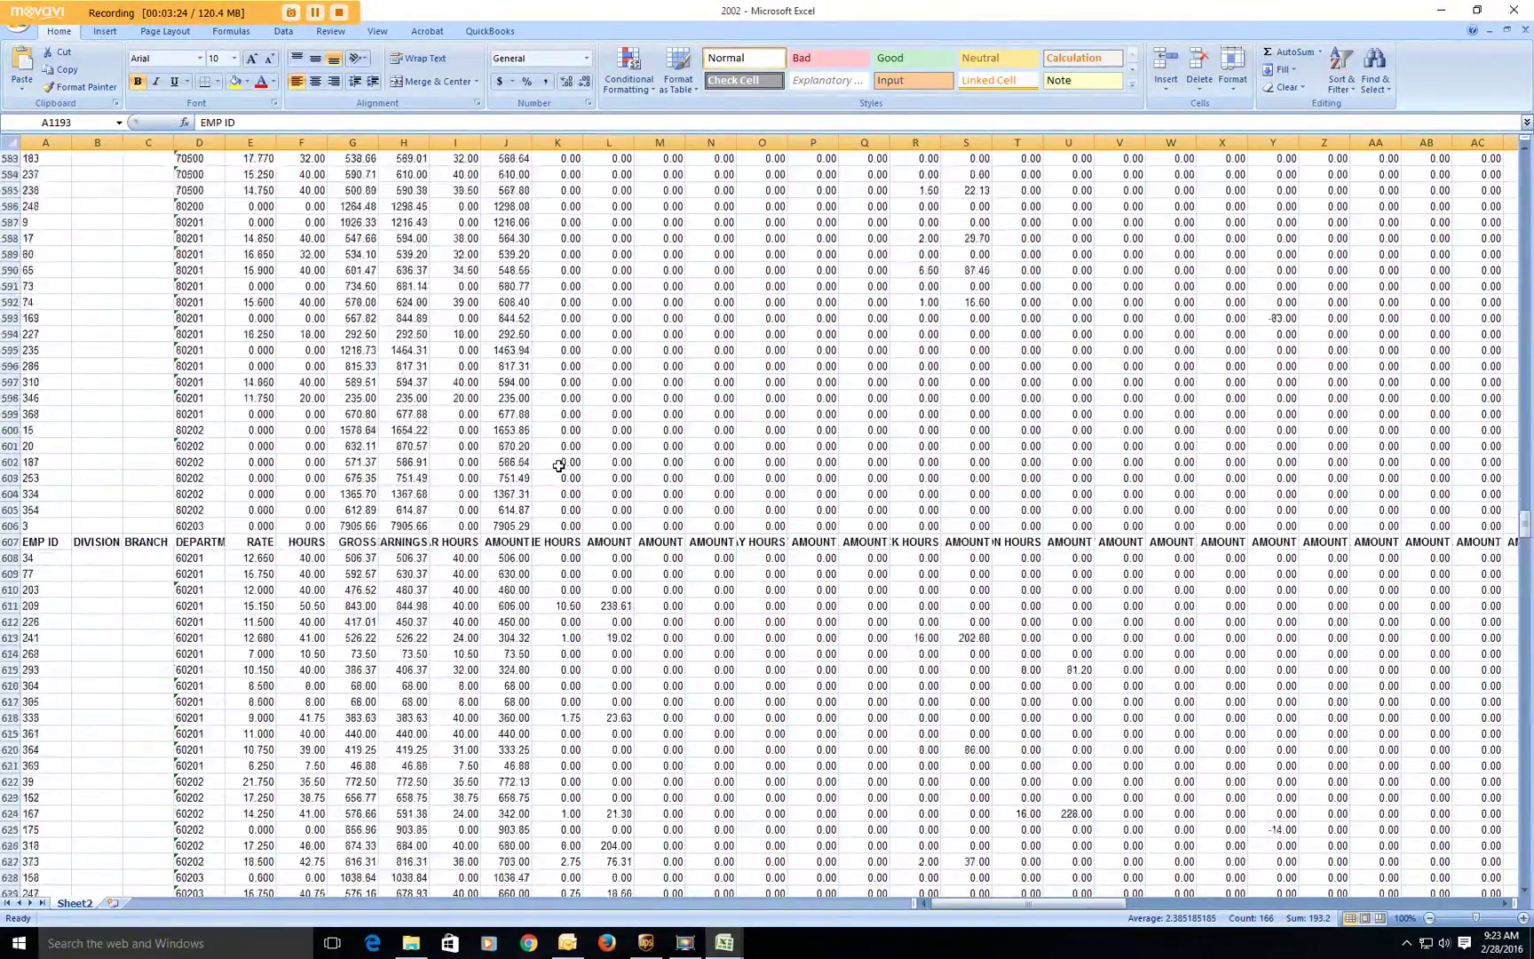
{"action": "scroll", "coordinate": [559, 466], "scroll_direction": "up", "scroll_amount": 12}
Sort the combined 2002 sheet A to Z
{"action": "left_click", "coordinate": [1340, 71]}
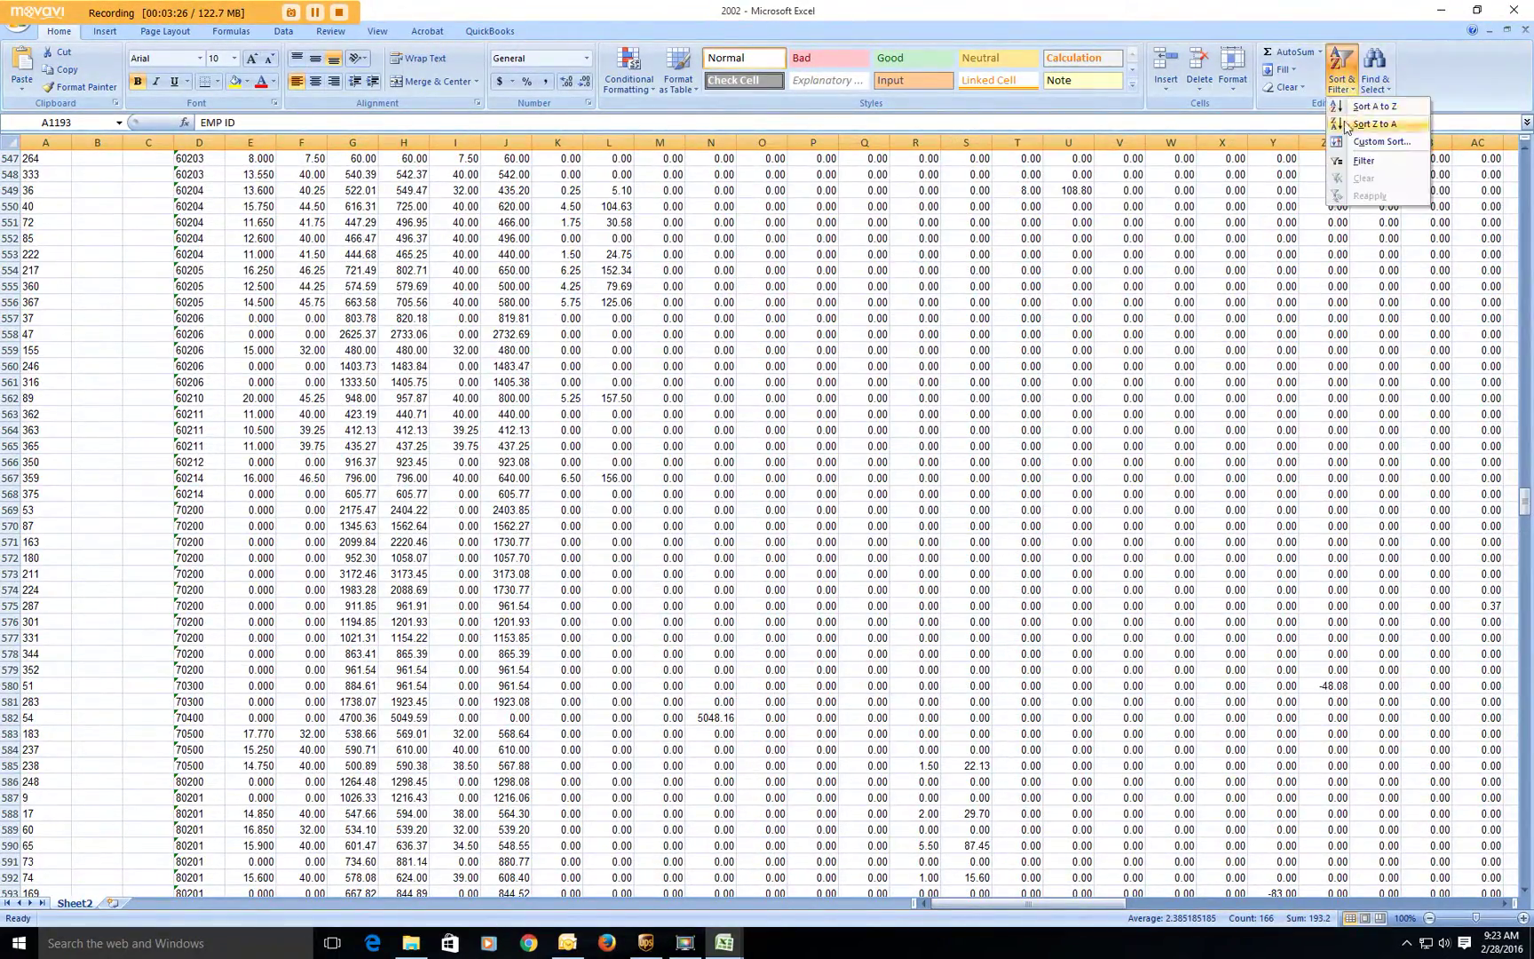
{"action": "left_click", "coordinate": [1365, 107]}
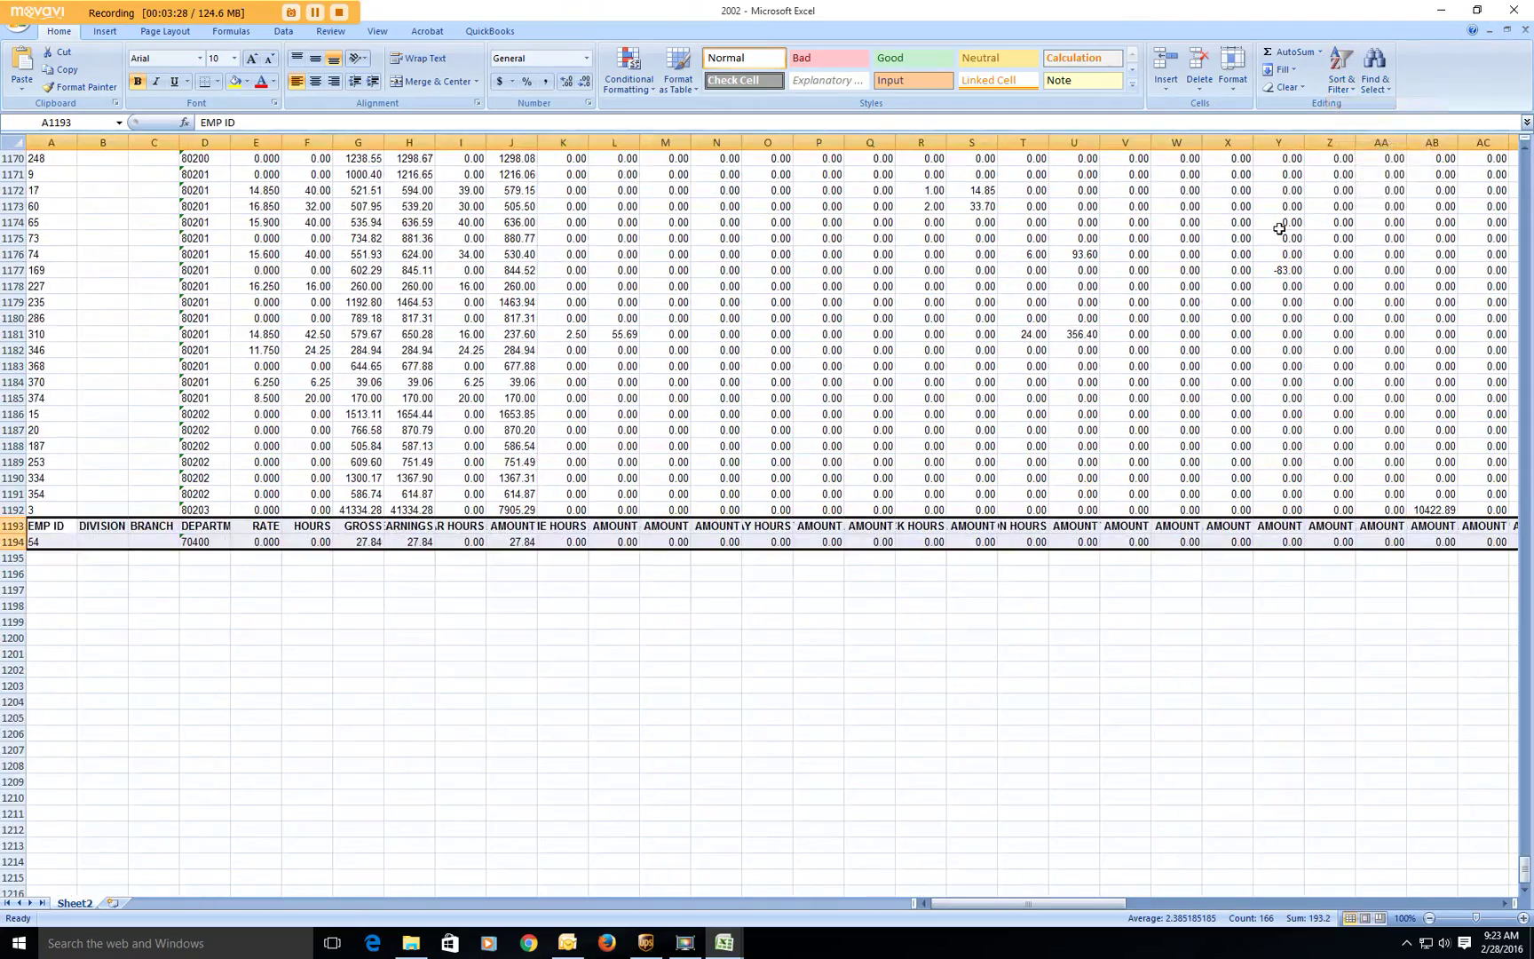
{"action": "scroll", "coordinate": [1240, 246], "scroll_direction": "up", "scroll_amount": 20}
{"action": "scroll", "coordinate": [1239, 246], "scroll_direction": "up", "scroll_amount": 20}
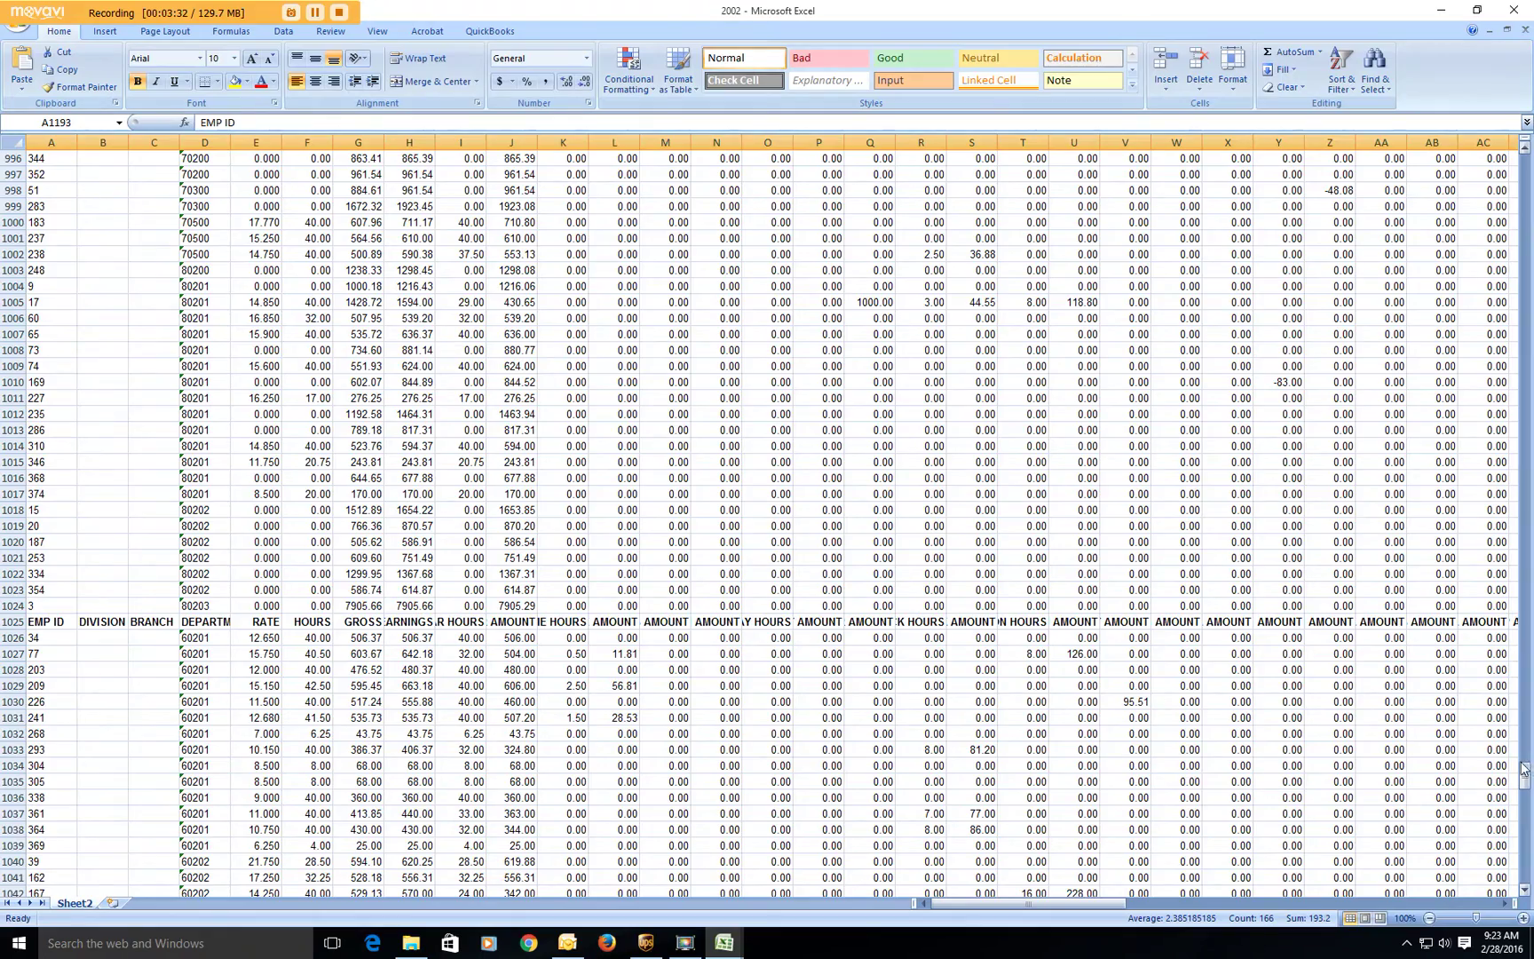
{"action": "left_click_drag", "start_coordinate": [1524, 769], "coordinate": [1523, 160]}
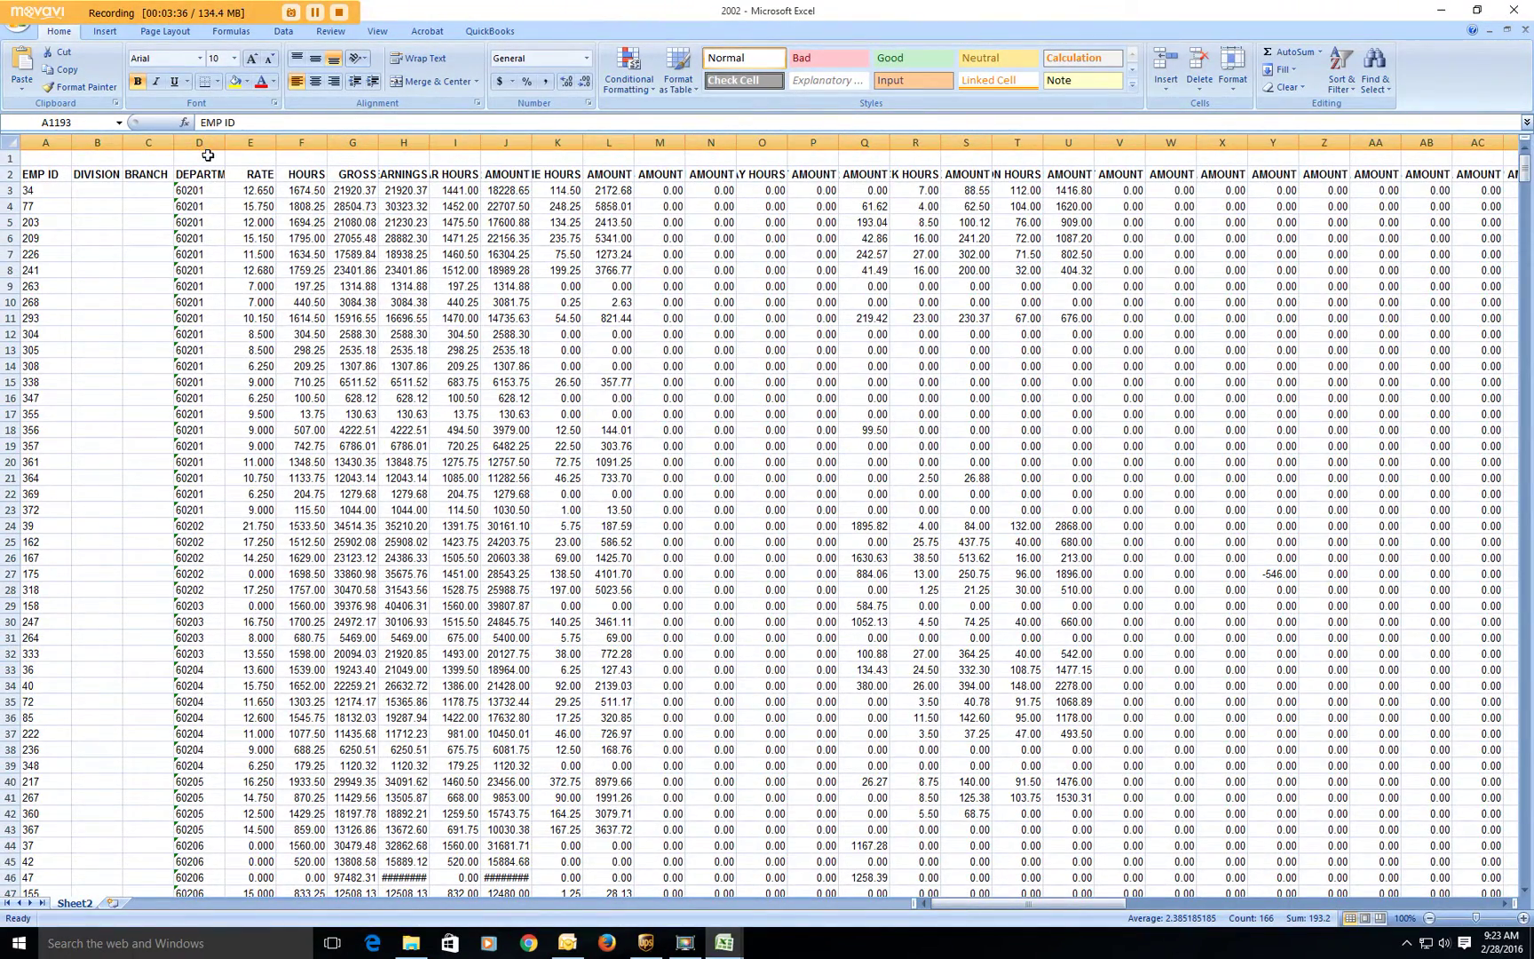
Delete the blank row 1 and turn on filtering from the DEPARTMENT header cell
{"action": "right_click", "coordinate": [7, 158]}
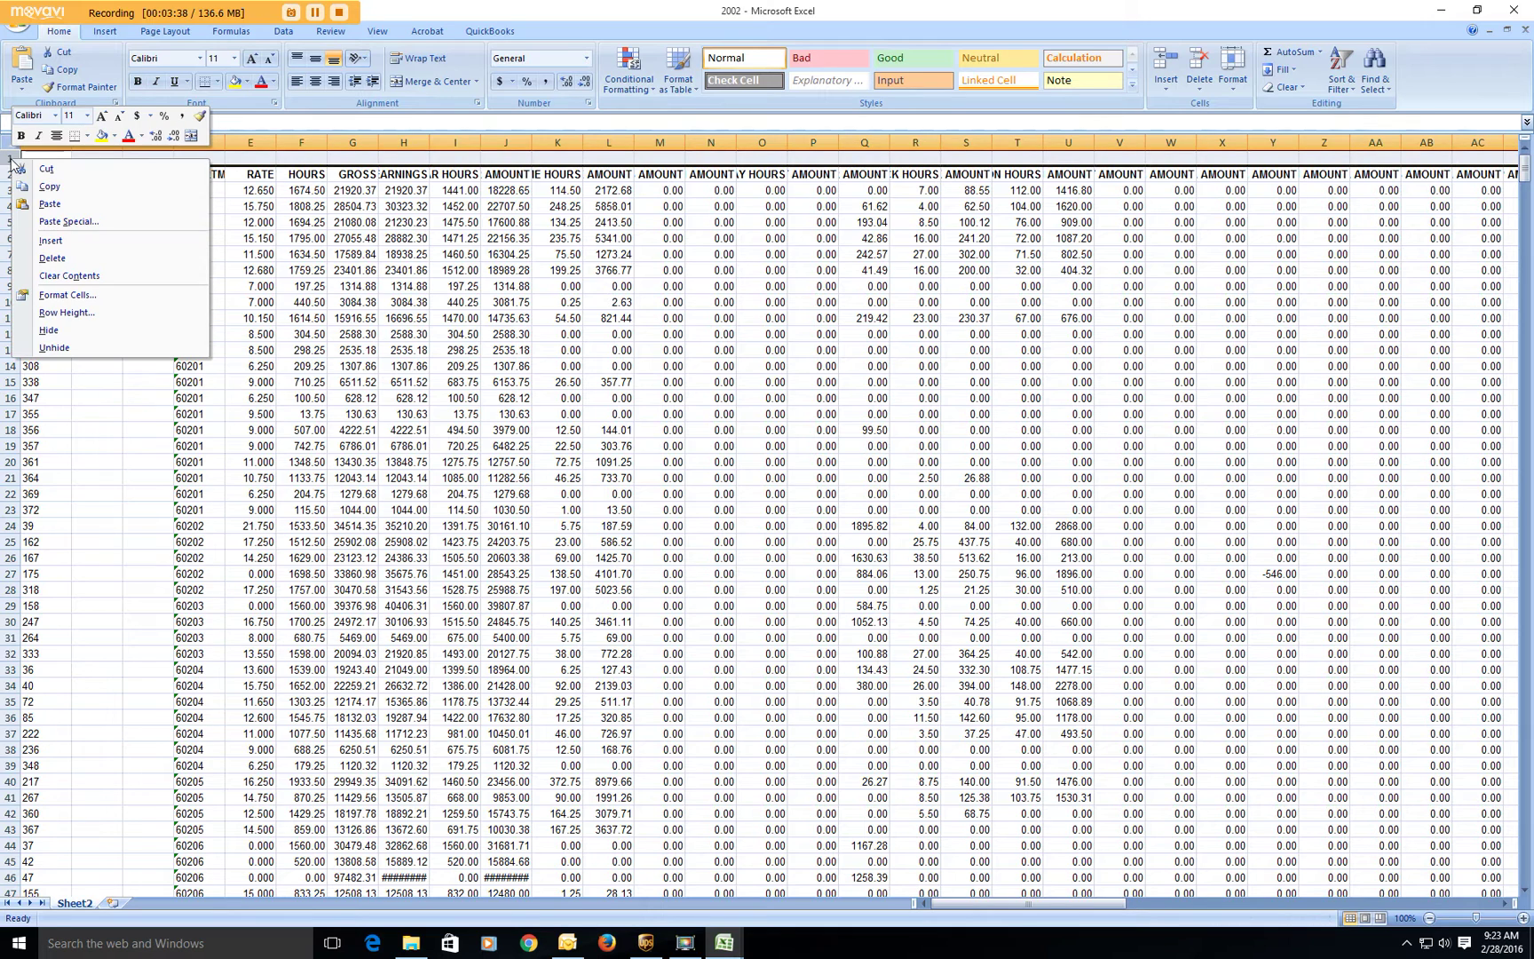
{"action": "left_click", "coordinate": [40, 261]}
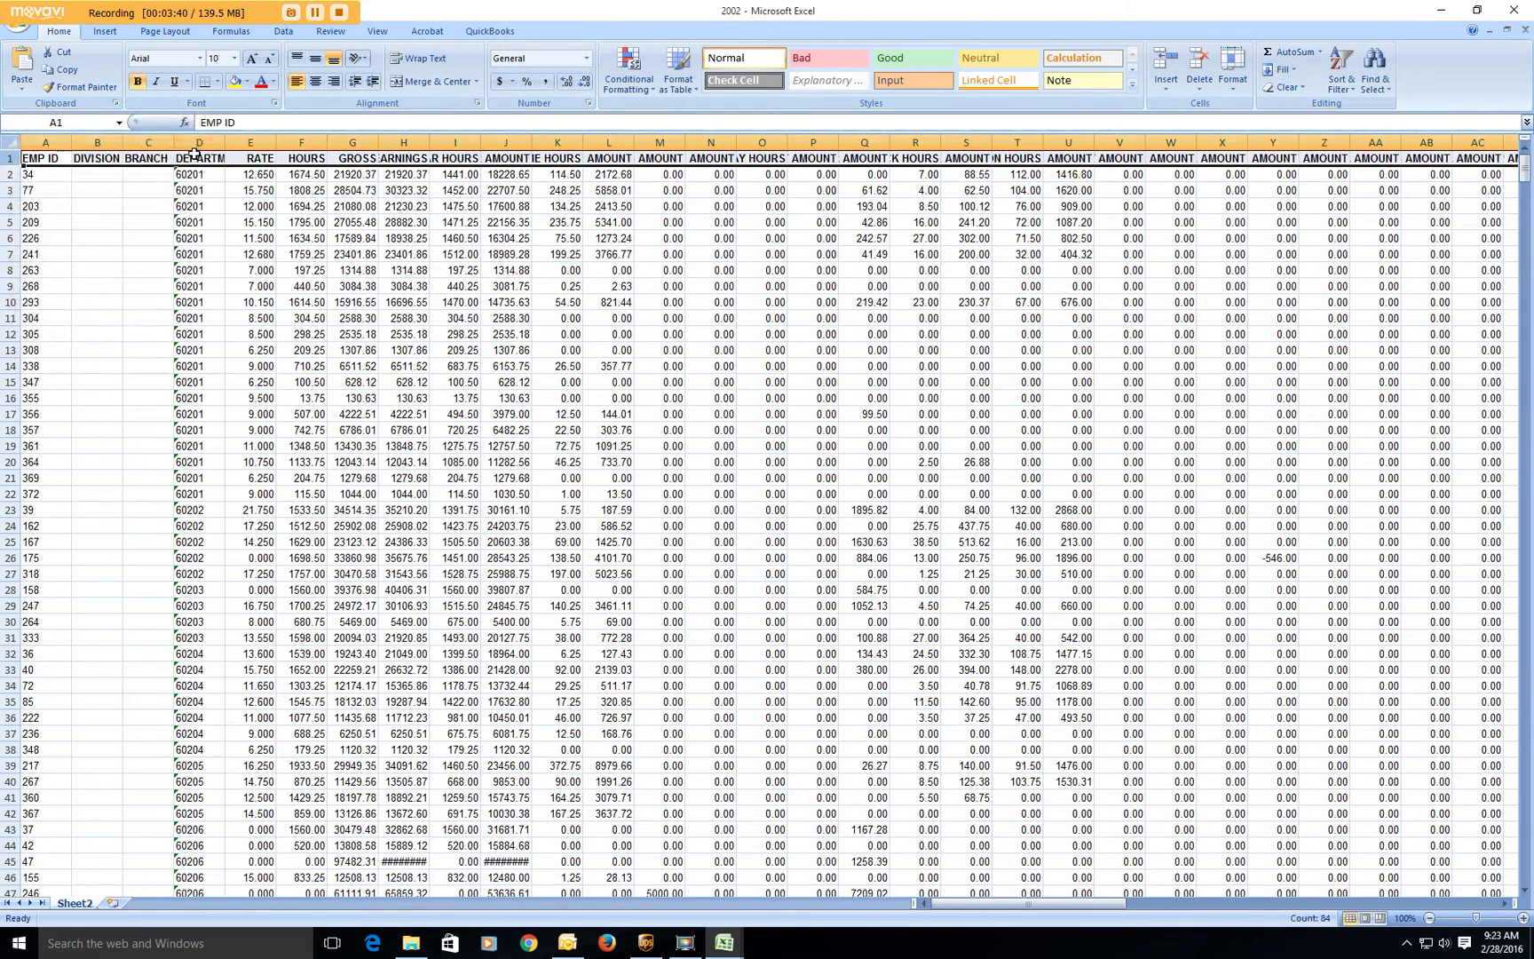
{"action": "left_click", "coordinate": [196, 157]}
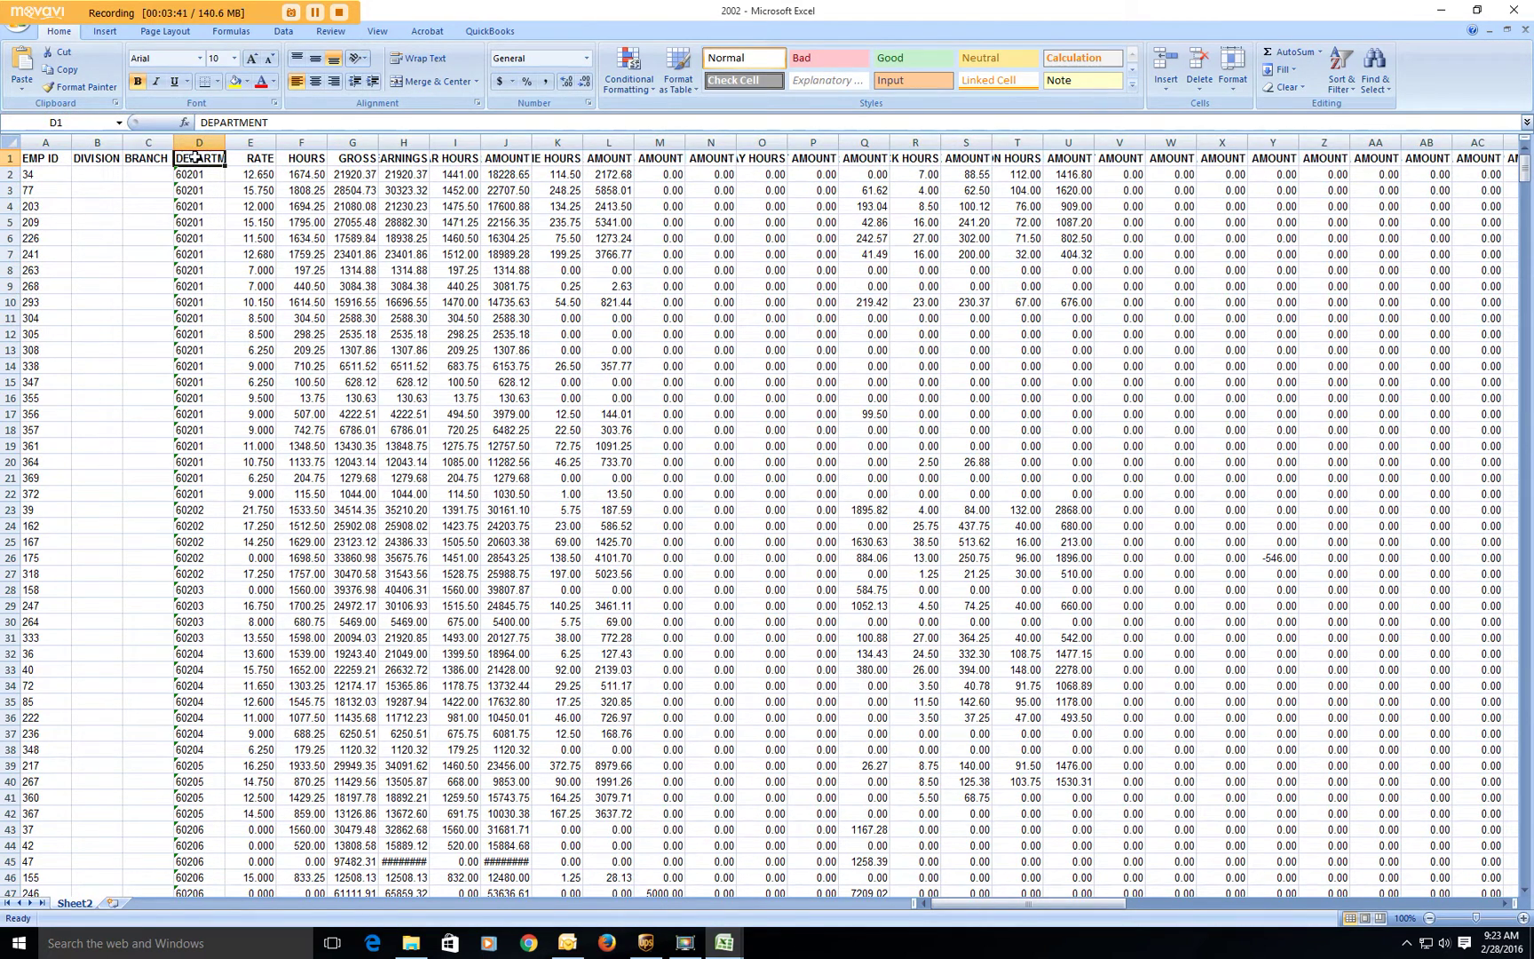
{"action": "left_click", "coordinate": [1341, 71]}
{"action": "left_click", "coordinate": [1358, 160]}
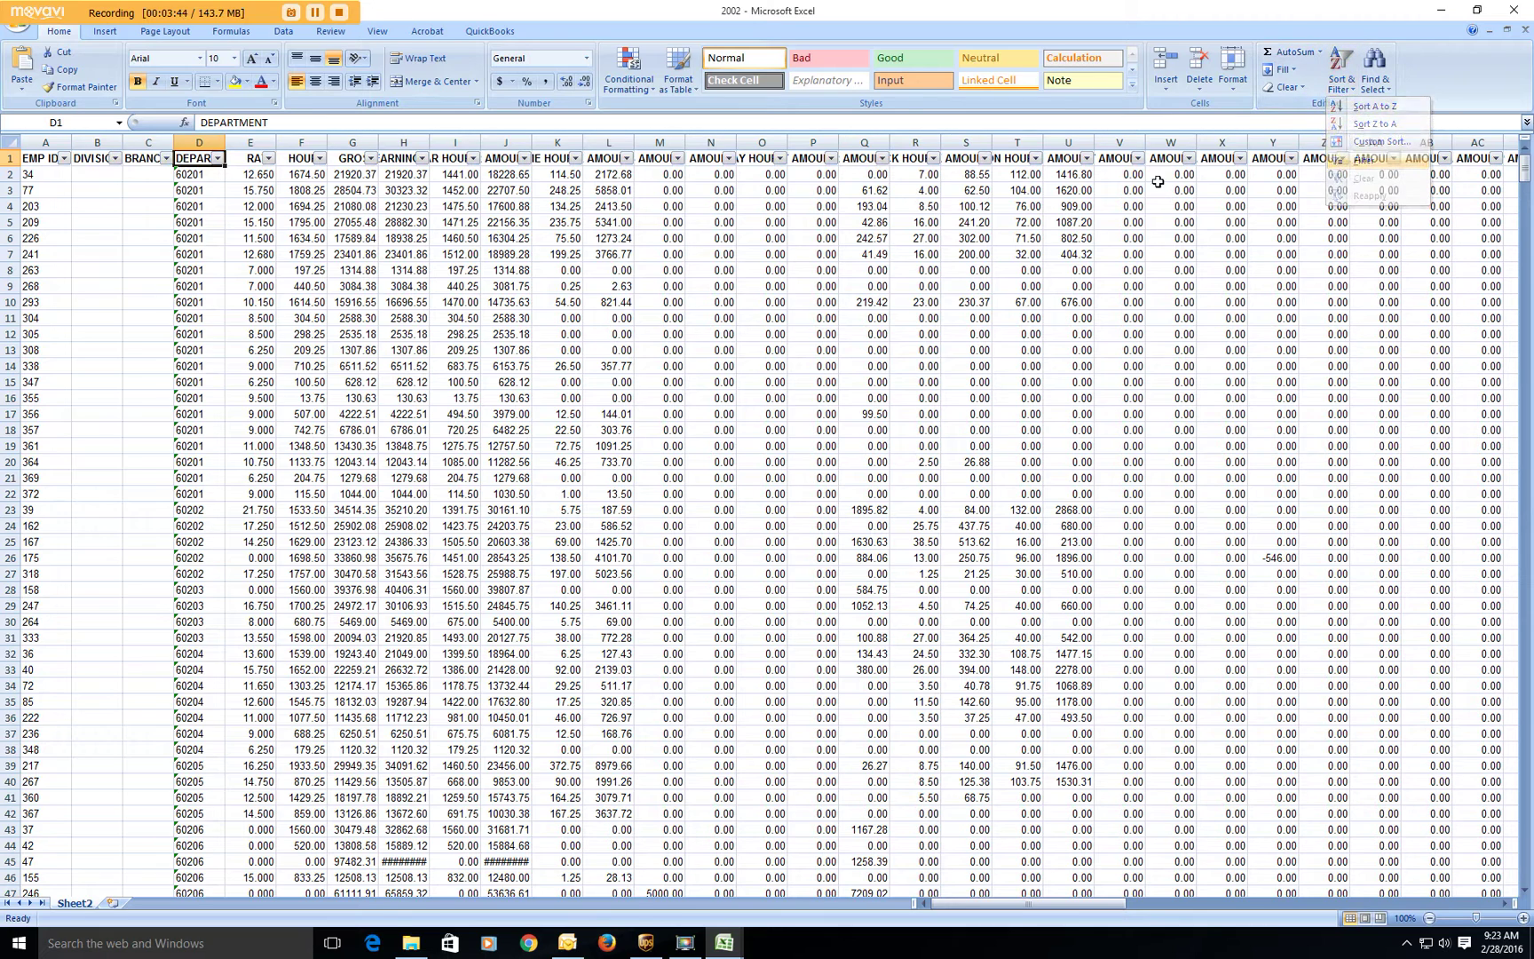
Filter the DEPARTMENT column to show only rows reading DEPARTMENT
{"action": "left_click", "coordinate": [218, 160]}
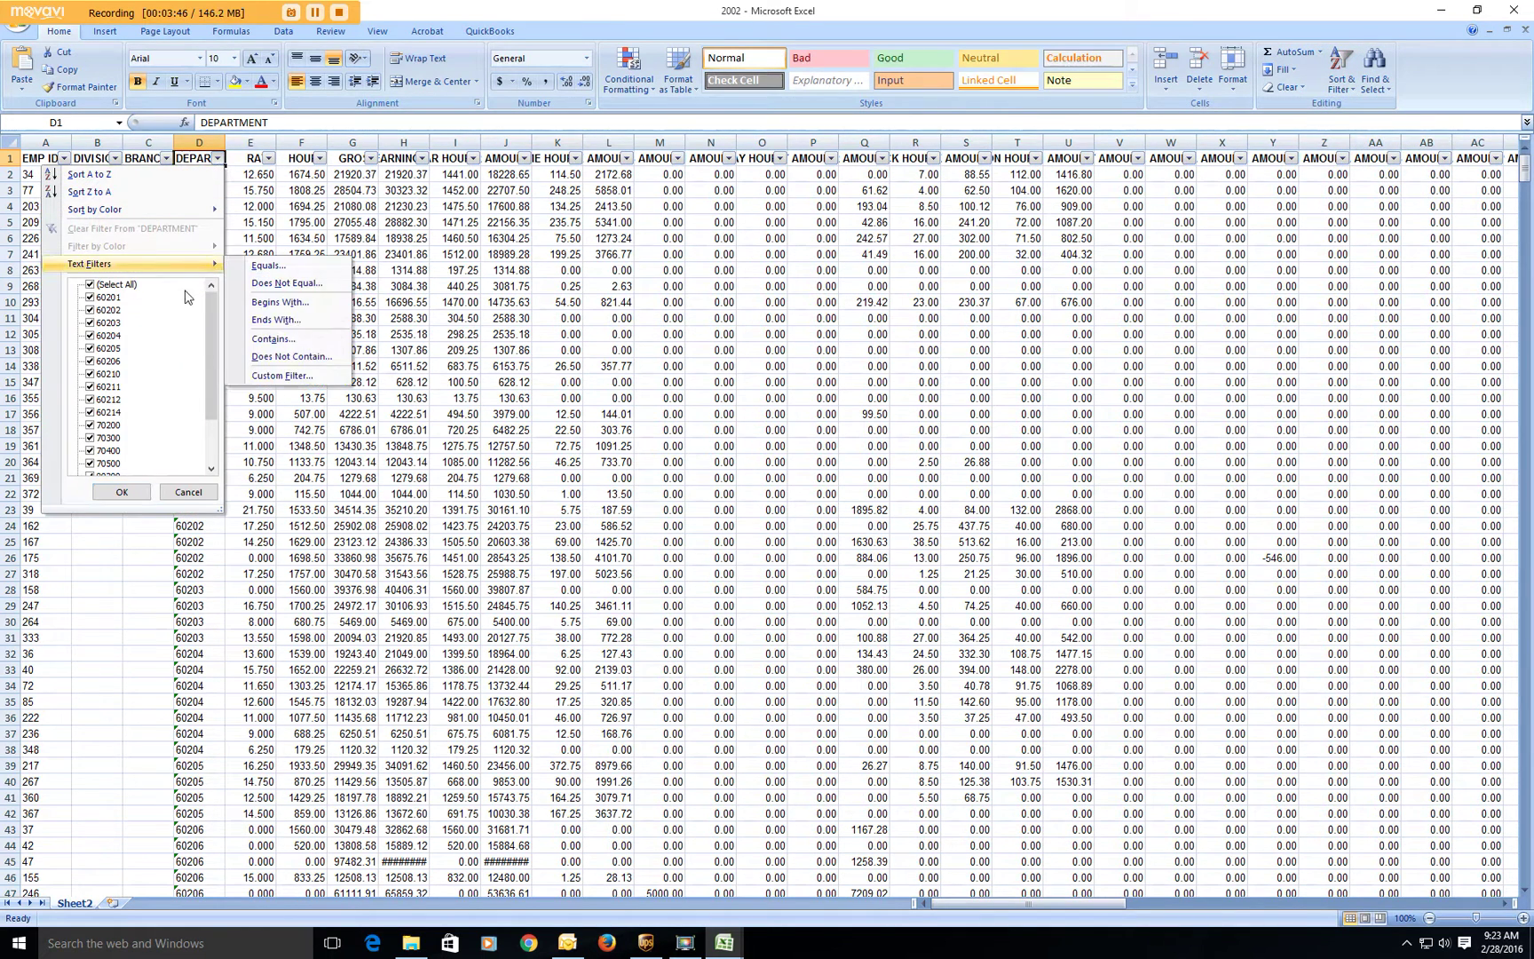
{"action": "left_click_drag", "start_coordinate": [213, 320], "coordinate": [214, 360]}
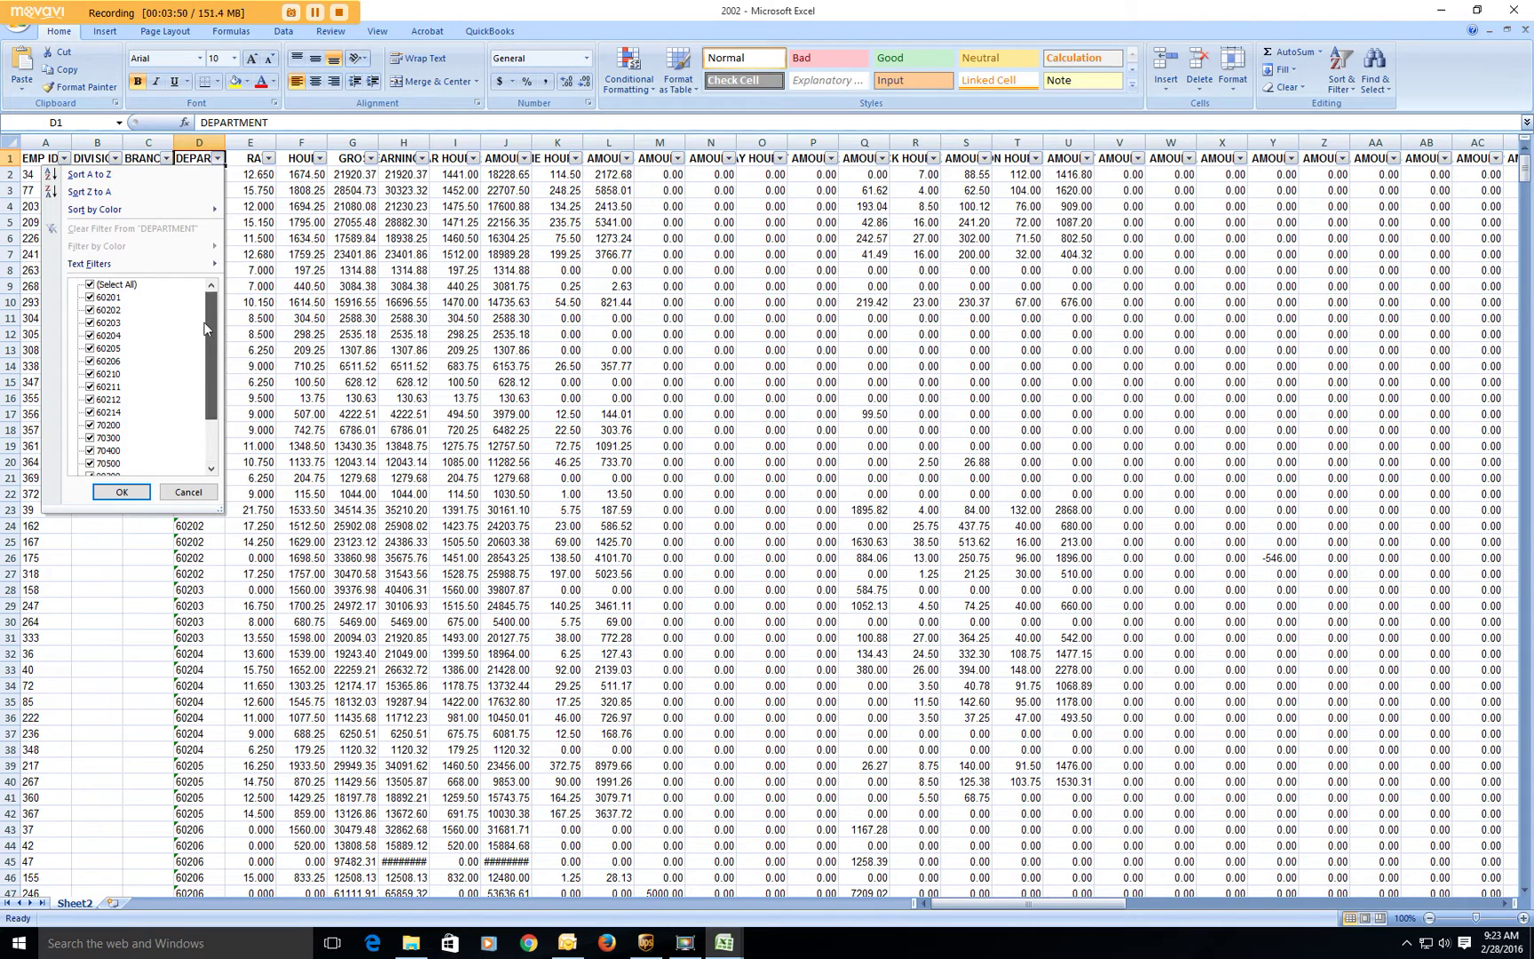
{"action": "left_click", "coordinate": [89, 285]}
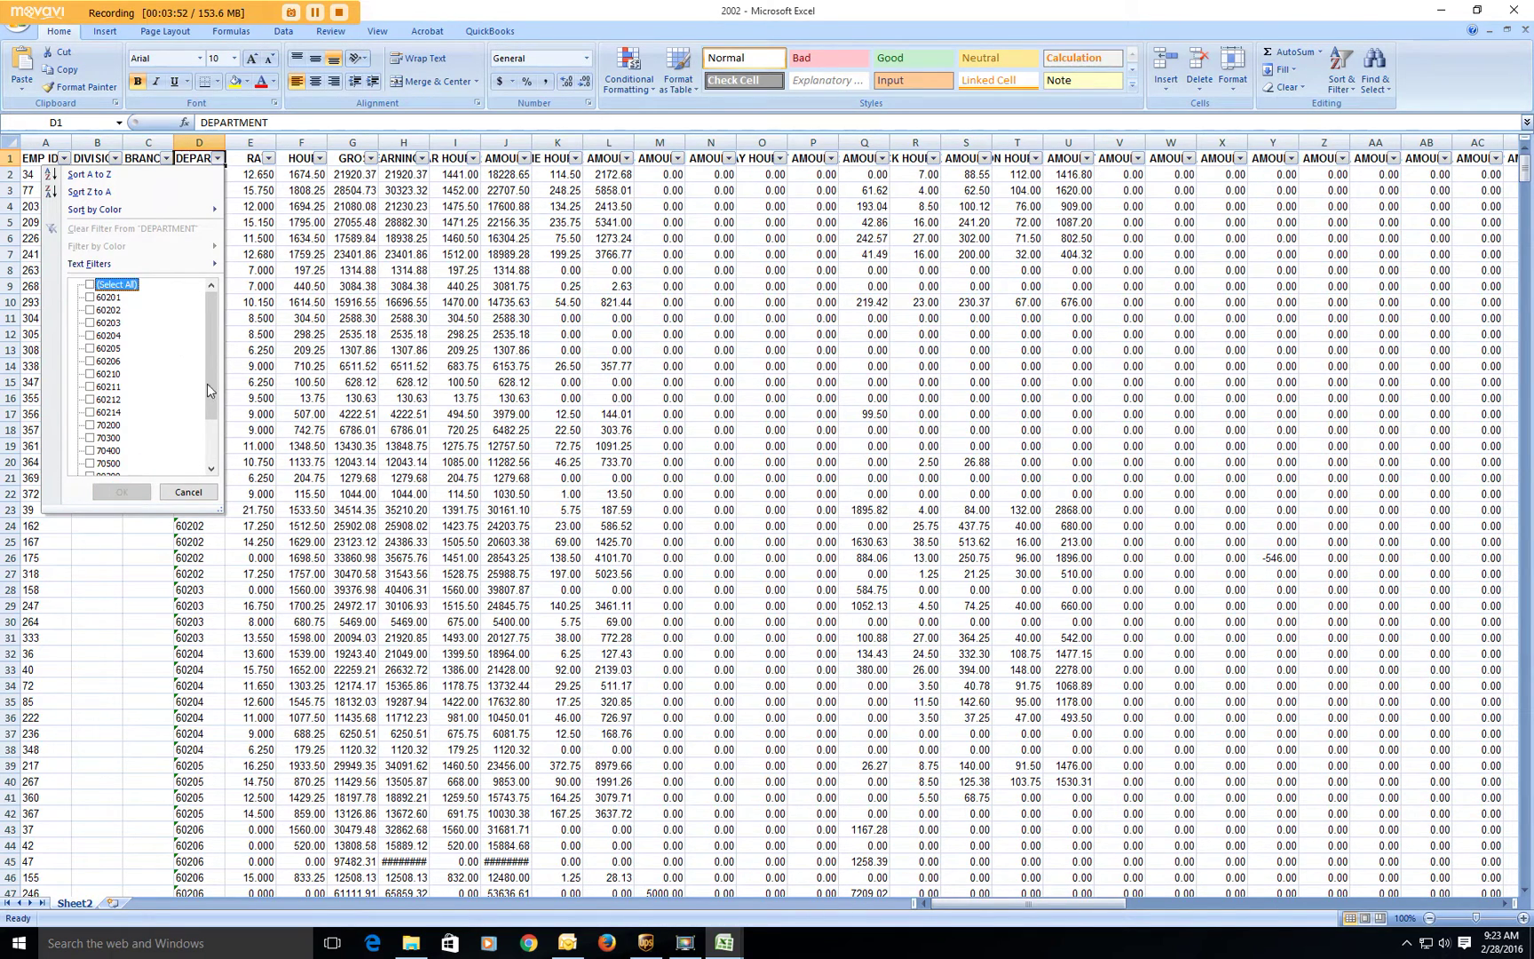
{"action": "left_click_drag", "start_coordinate": [208, 391], "coordinate": [216, 459]}
{"action": "left_click", "coordinate": [90, 463]}
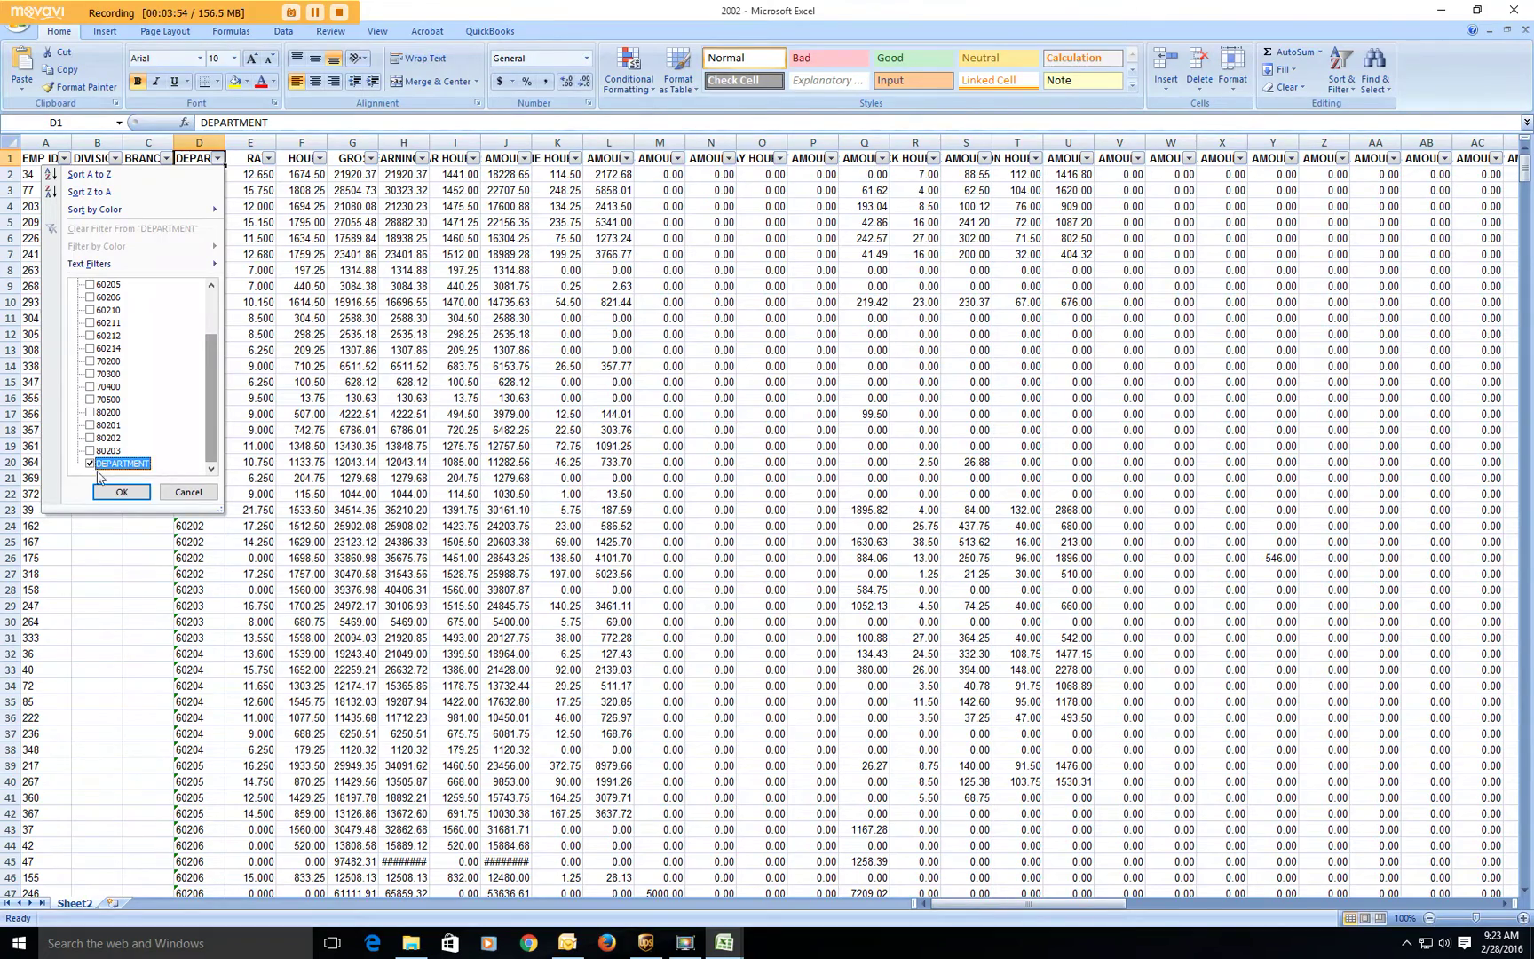
{"action": "left_click", "coordinate": [122, 492]}
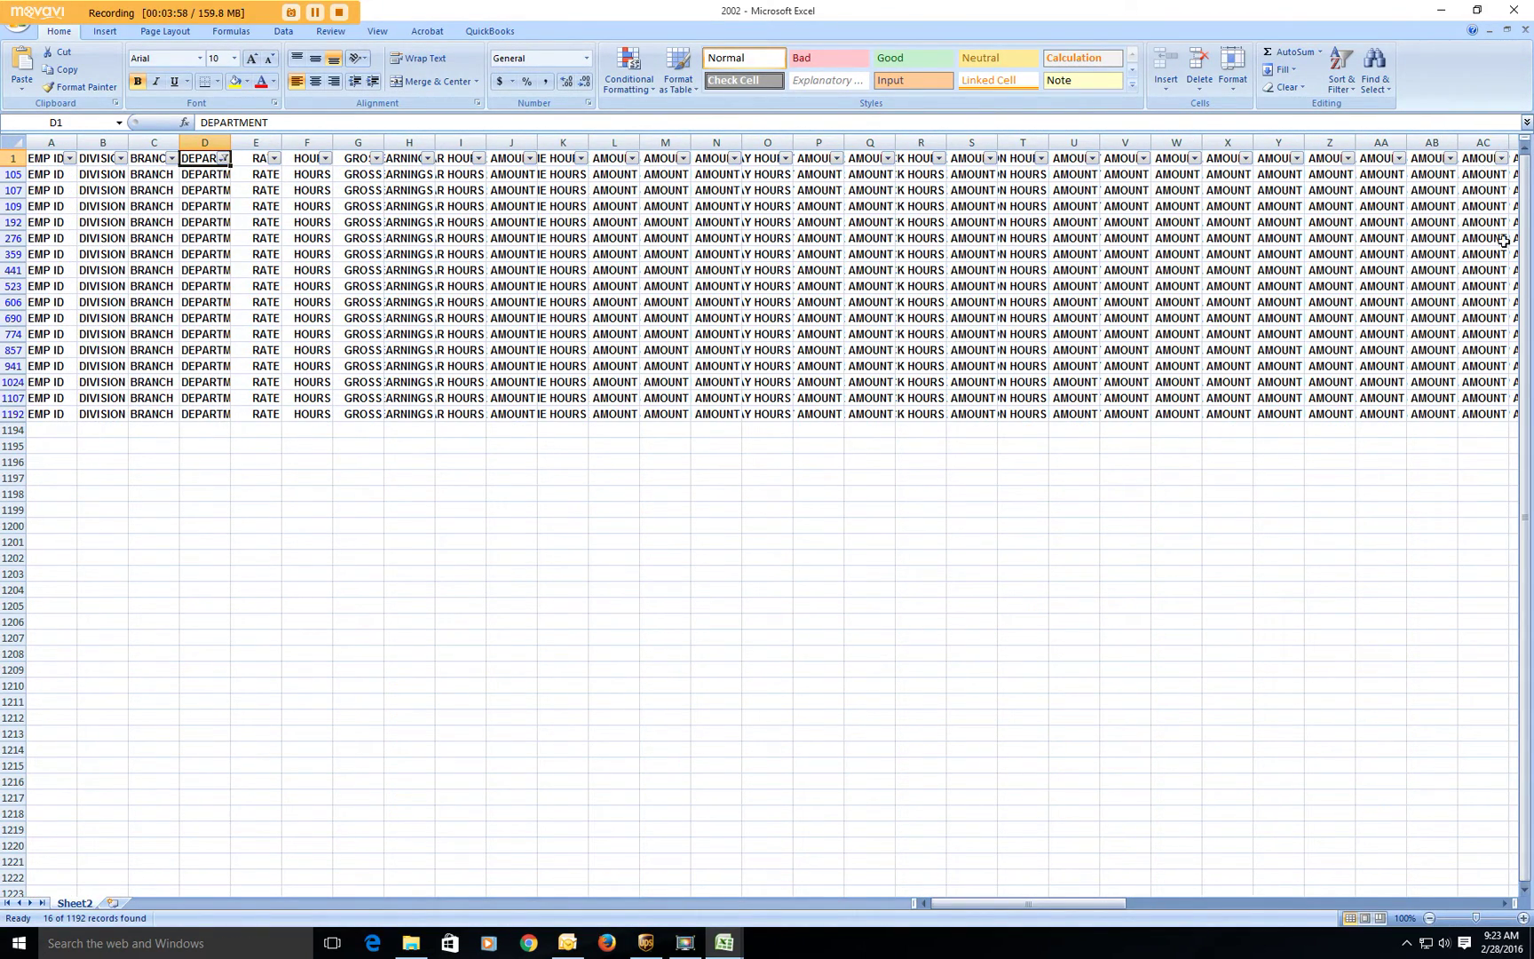
Select the filtered header rows 1–1192 and delete them
{"action": "left_click_drag", "start_coordinate": [1527, 413], "coordinate": [1530, 168]}
{"action": "left_click_drag", "start_coordinate": [13, 158], "coordinate": [26, 421]}
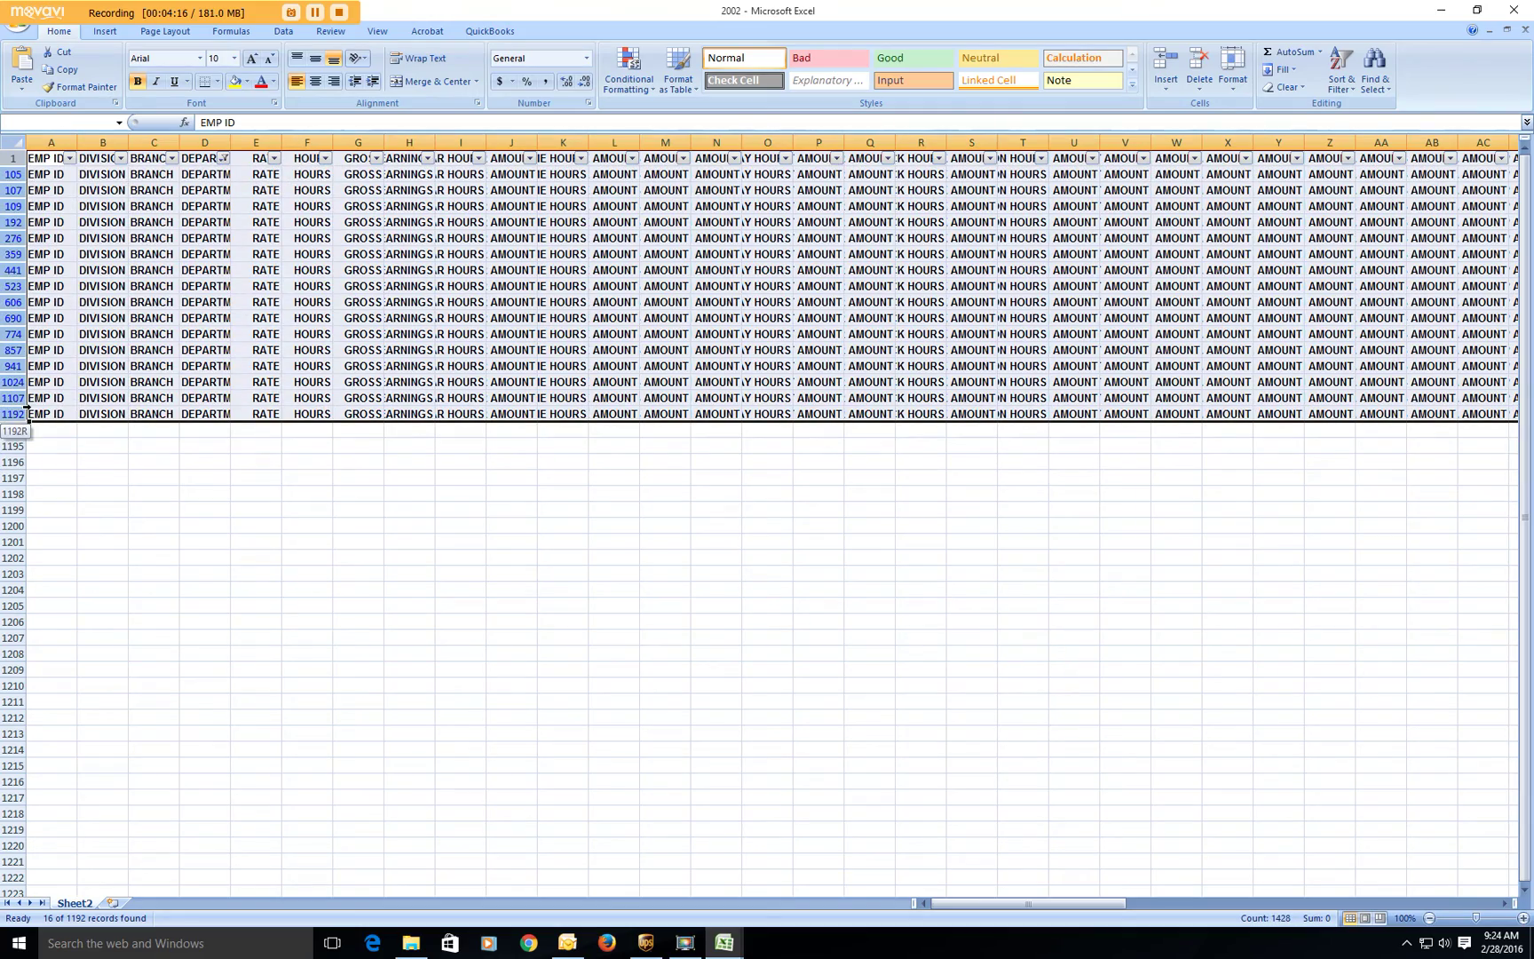
{"action": "right_click", "coordinate": [147, 344]}
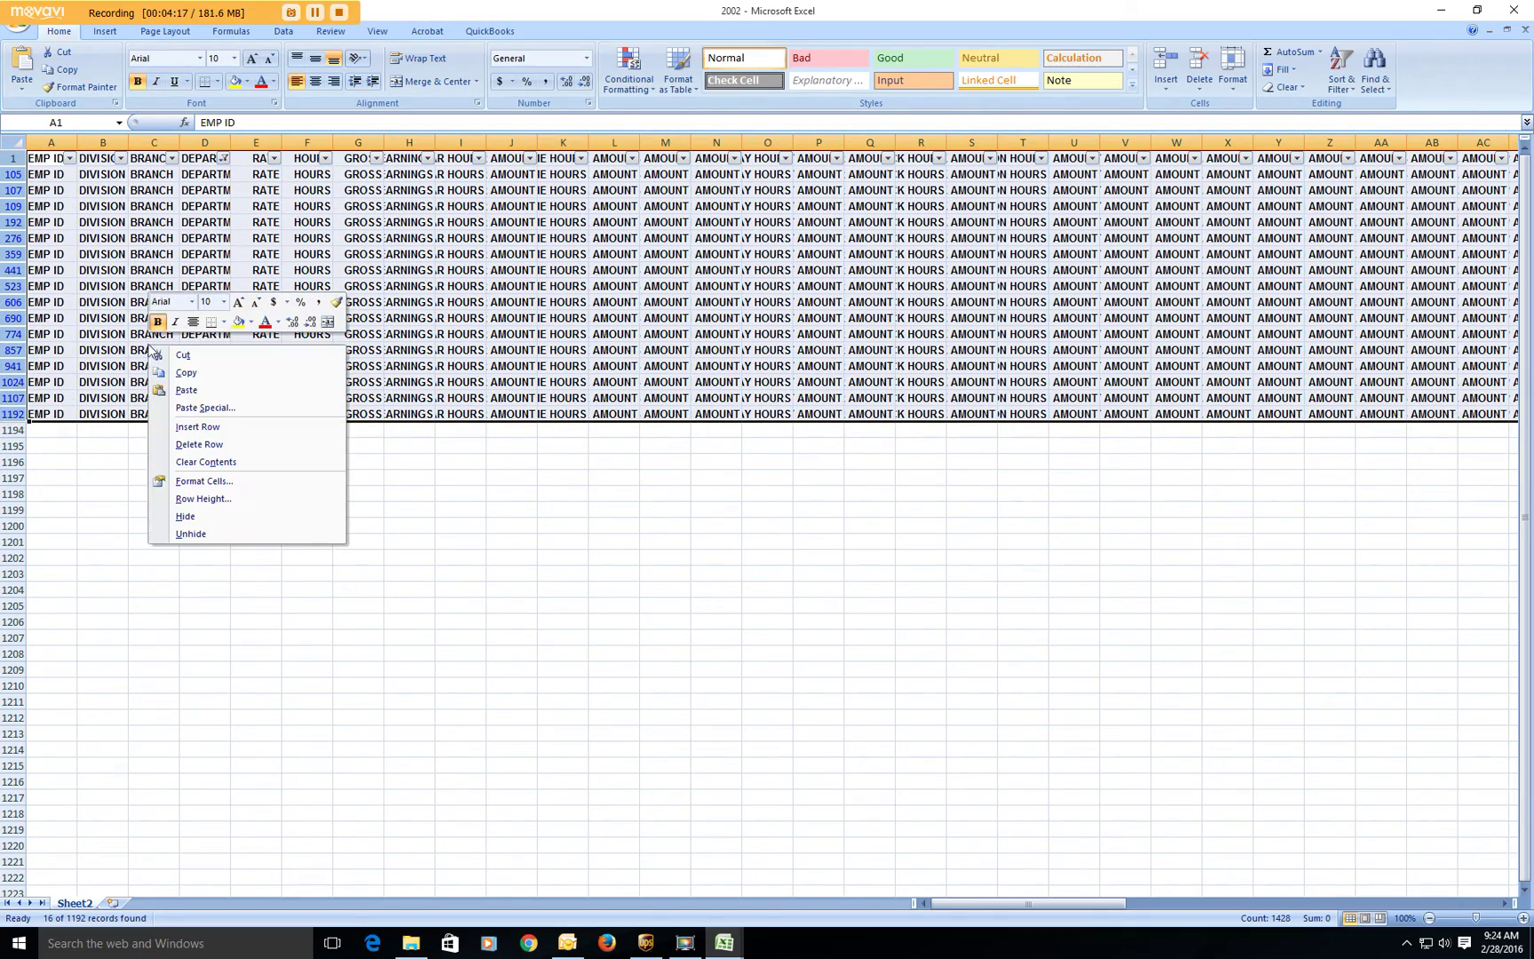
{"action": "left_click", "coordinate": [199, 444]}
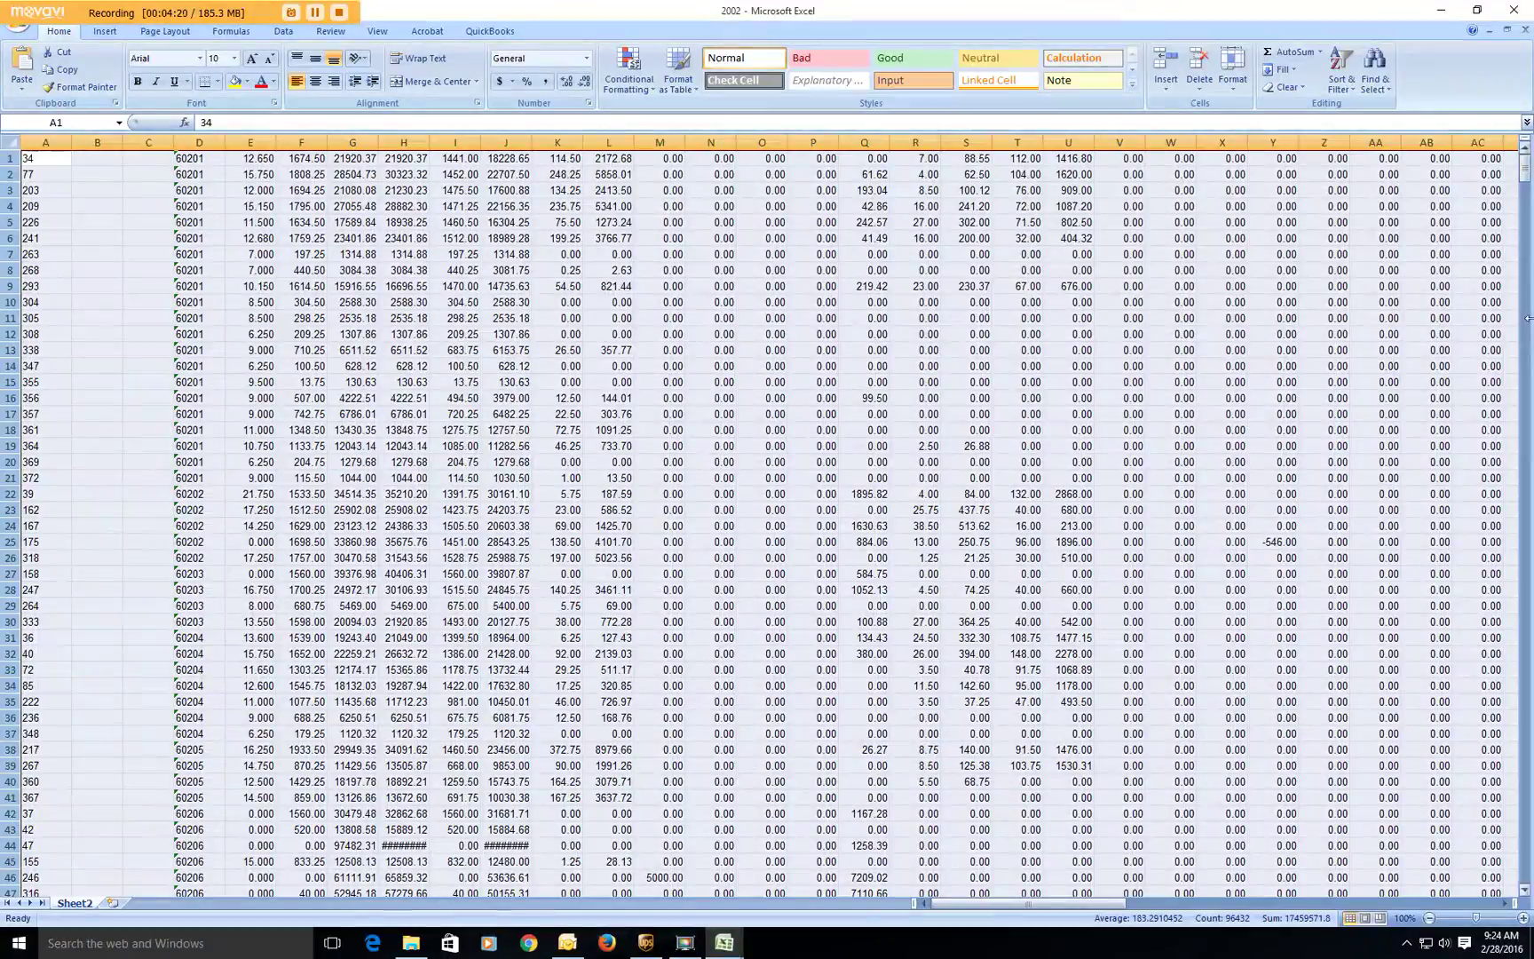
{"action": "mouse_move", "coordinate": [1525, 169]}
{"action": "left_mouse_down"}
{"action": "mouse_move", "coordinate": [1529, 847]}
{"action": "mouse_move", "coordinate": [1529, 161]}
{"action": "left_mouse_up"}
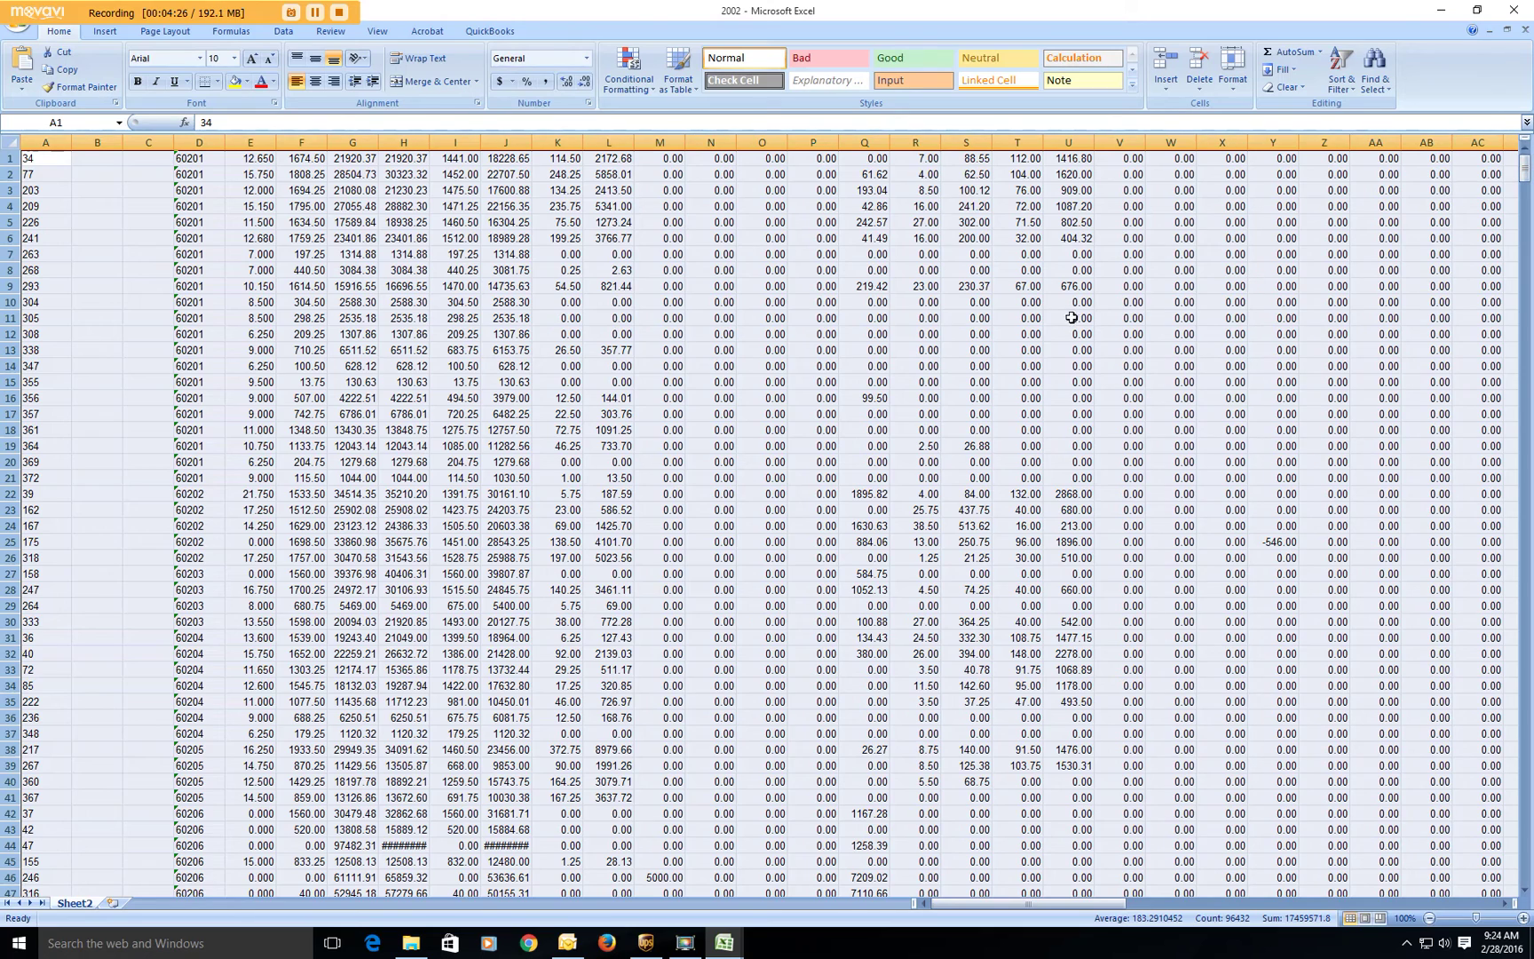